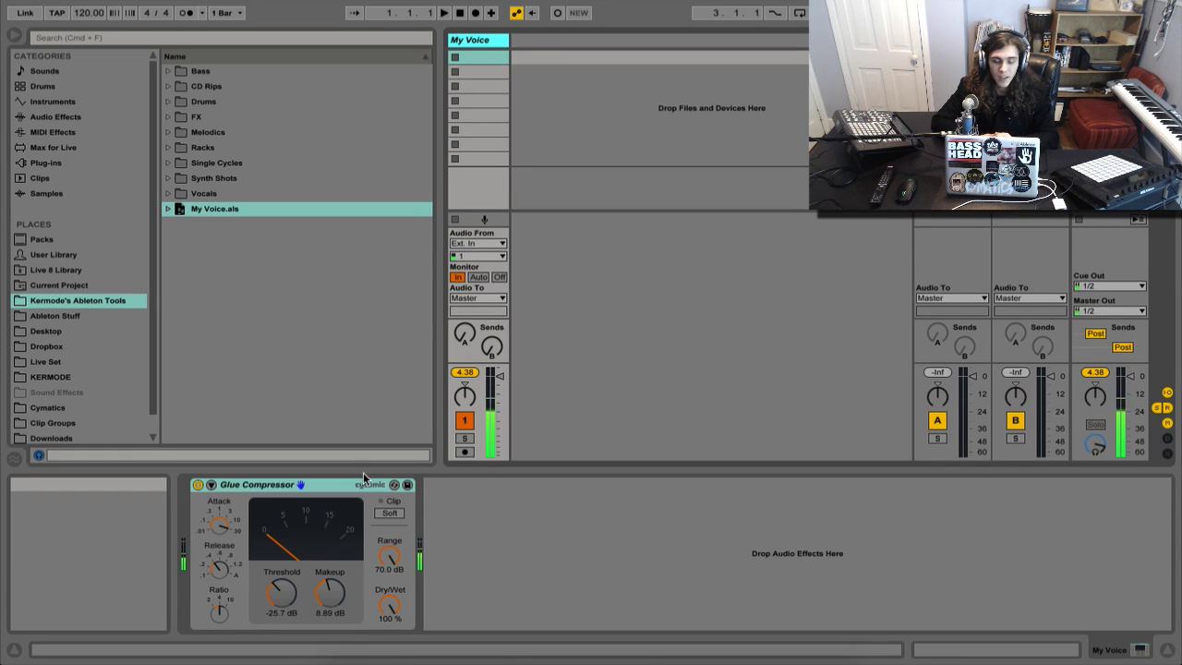
Open the Cymatics - Ableton Shortcuts PDF, examine its shortcut tables through page 8, and switch back to Ableton Live
mouse_move(731, 659)
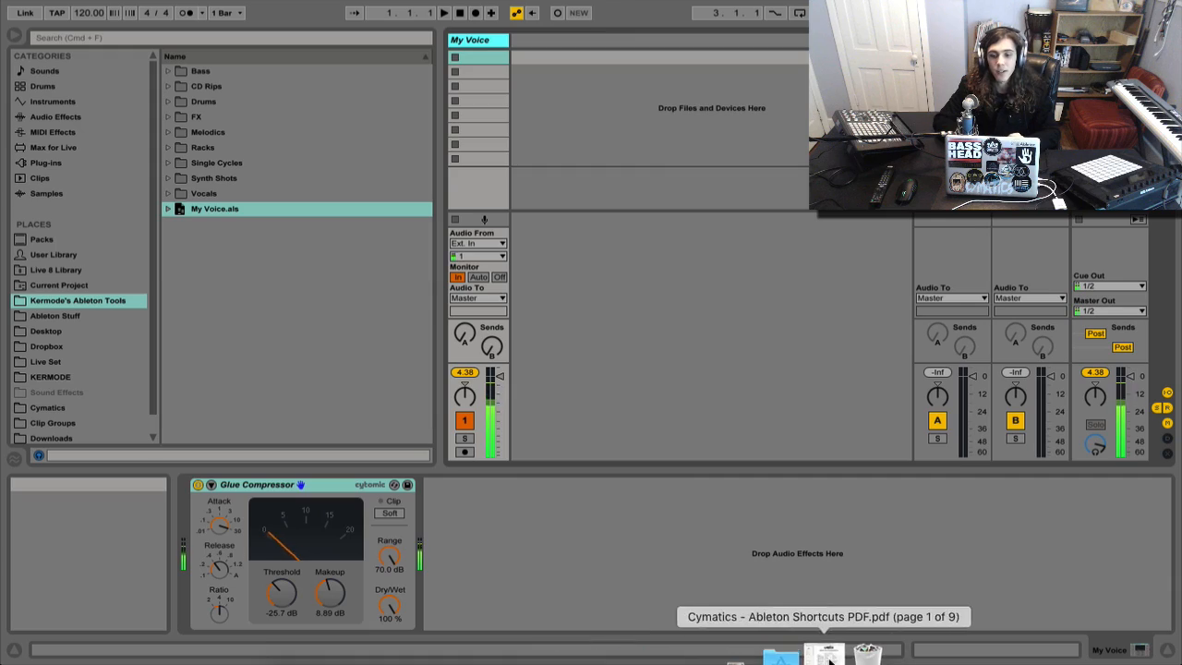
left_click(791, 657)
scroll(556, 142, "down", 20)
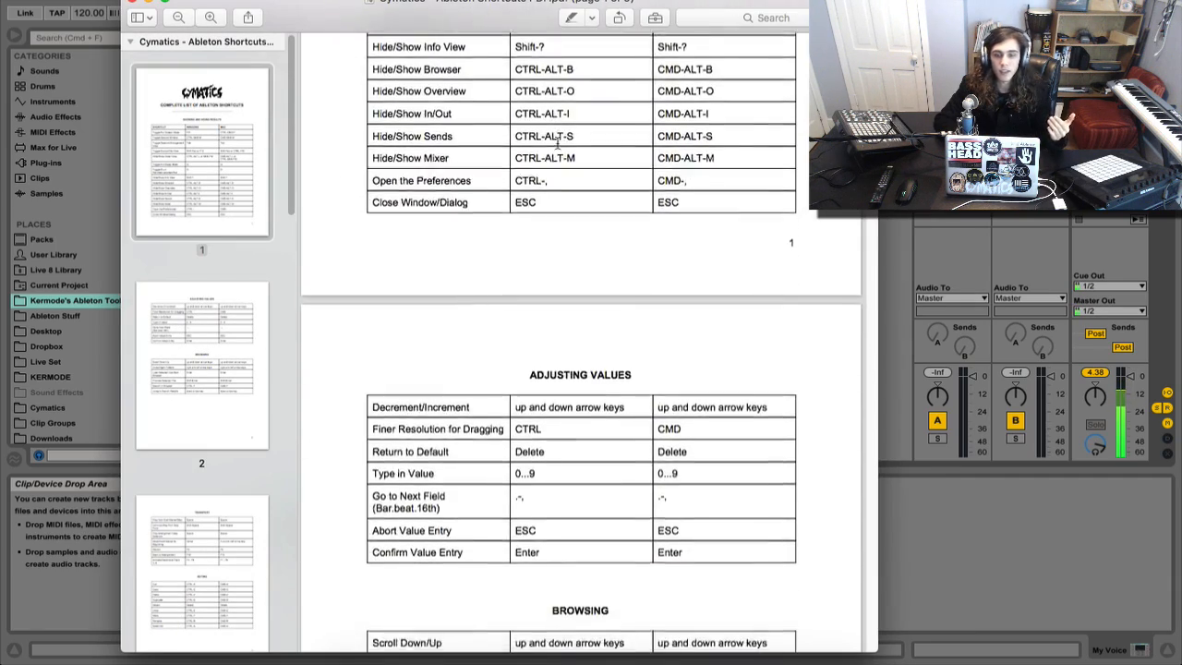
scroll(557, 142, "down", 20)
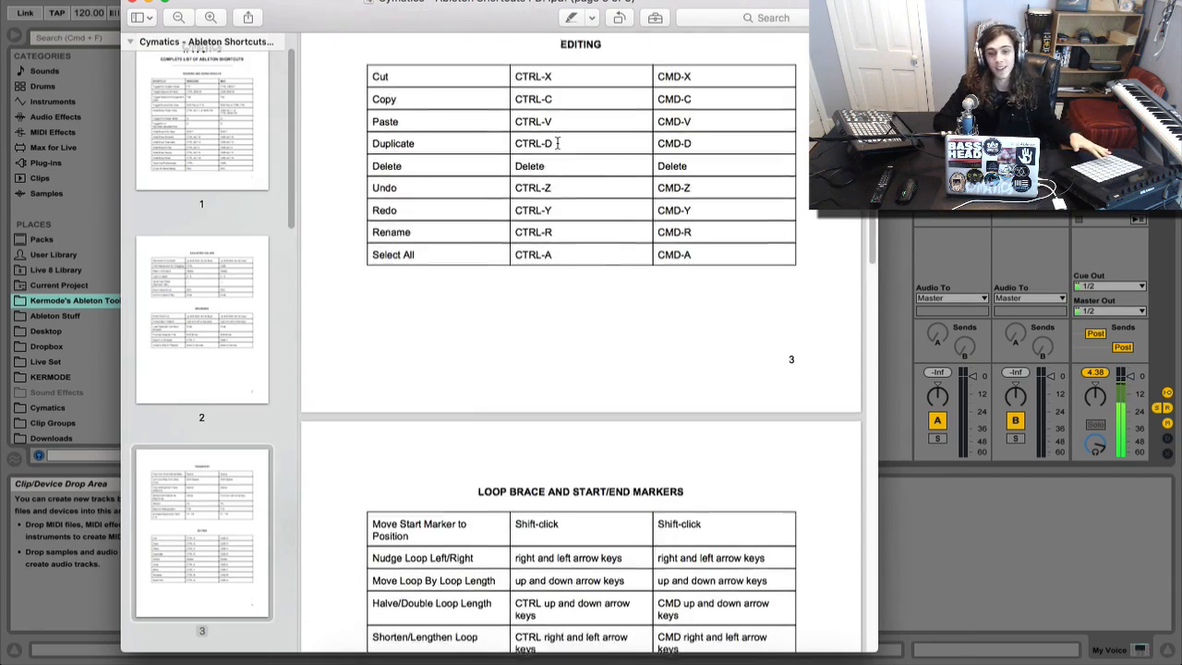
scroll(557, 142, "down", 15)
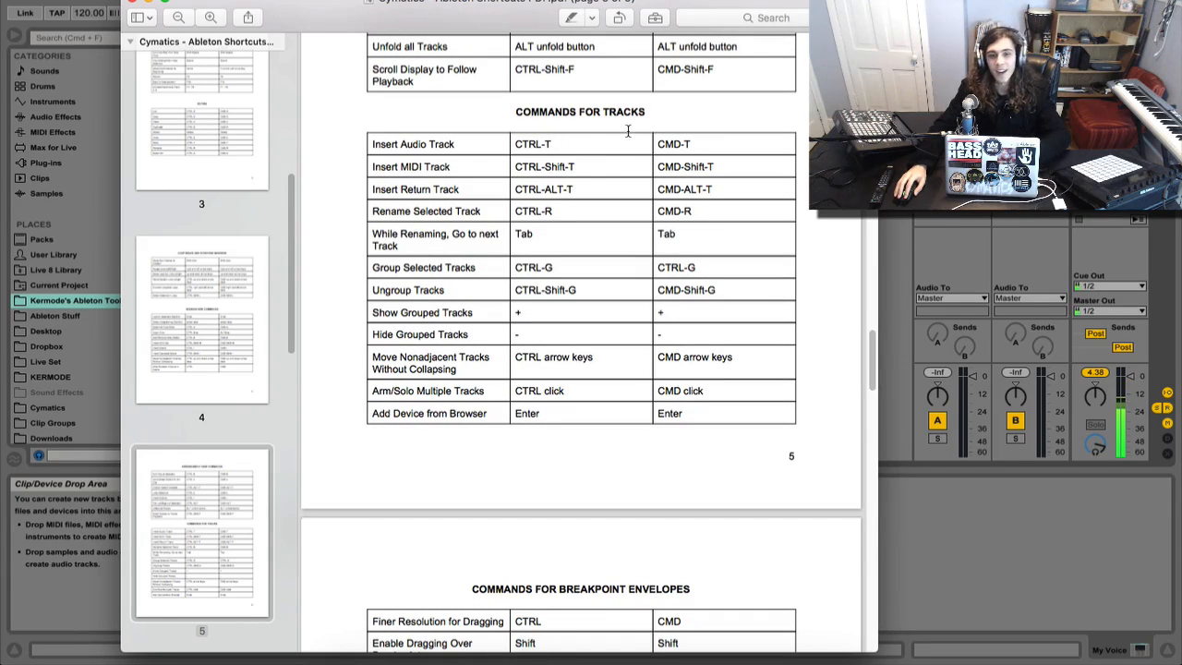
scroll(594, 190, "down", 10)
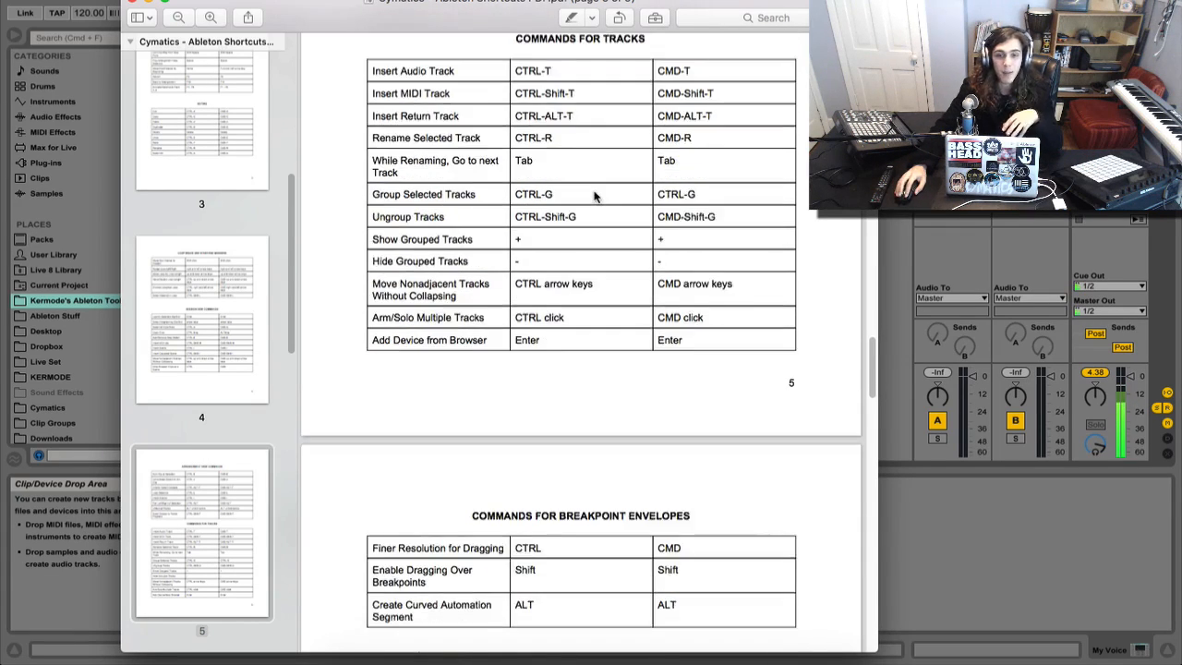
scroll(586, 219, "down", 5)
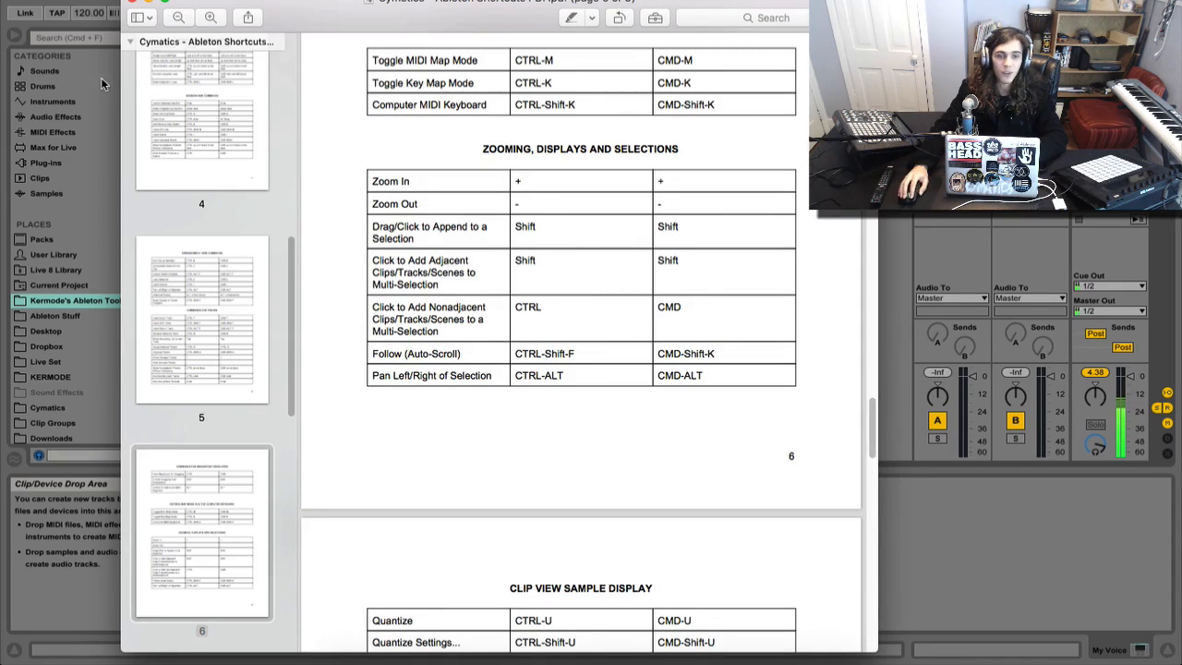
scroll(511, 317, "down", 20)
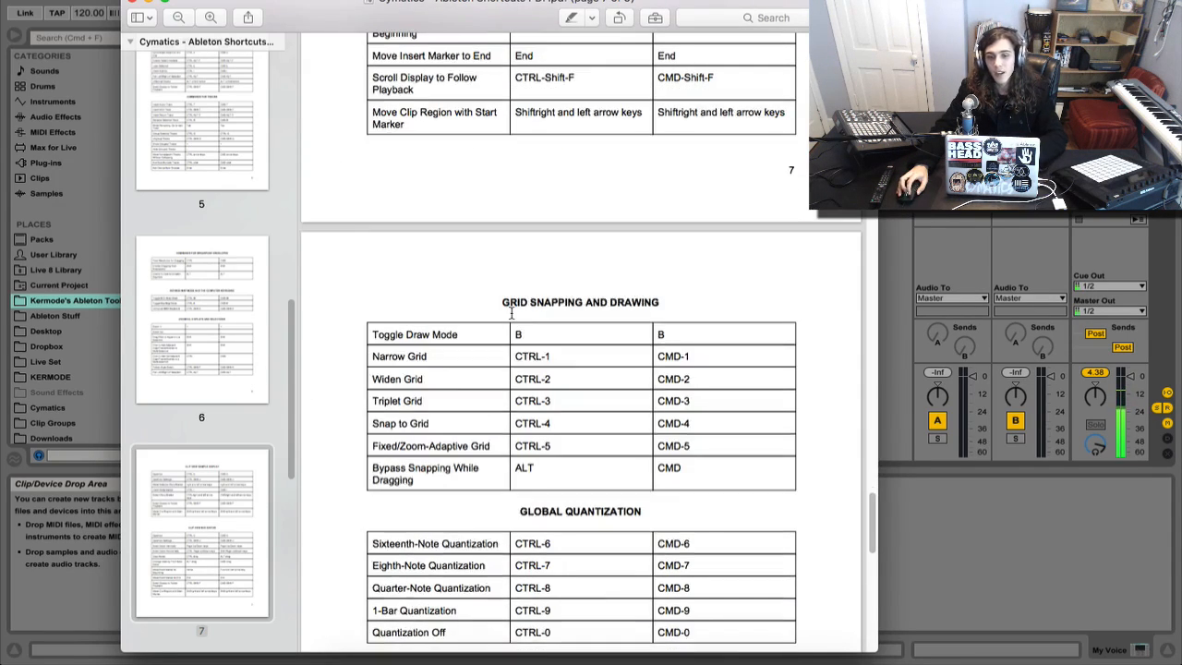
scroll(512, 314, "down", 5)
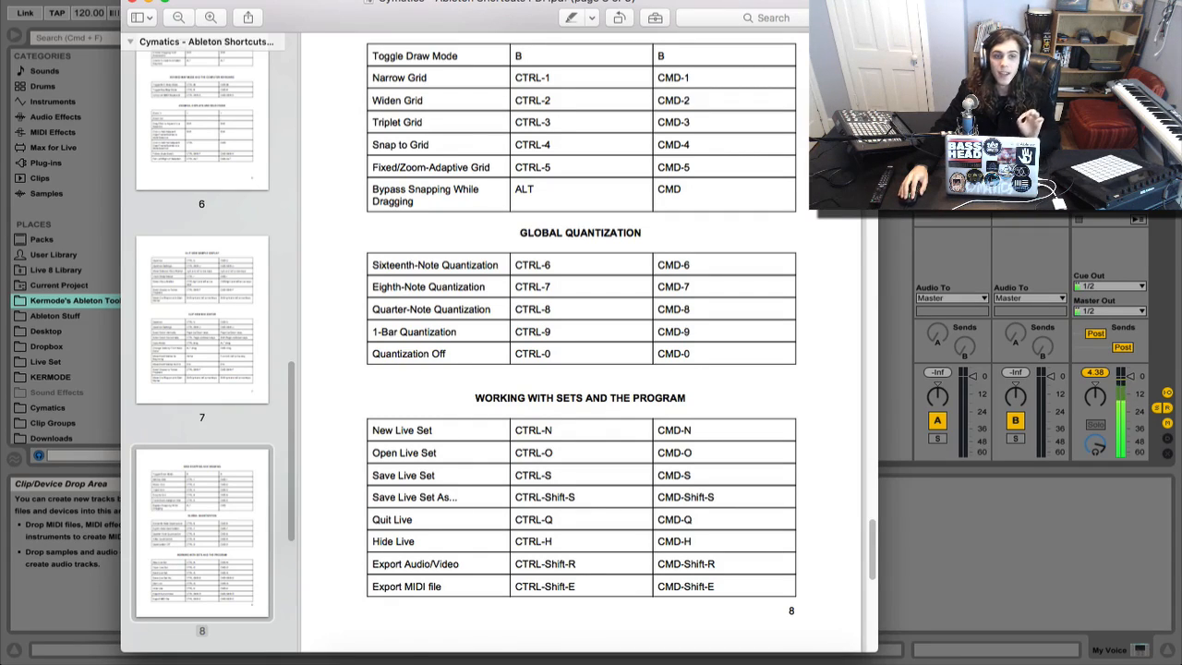
key("super+Tab")
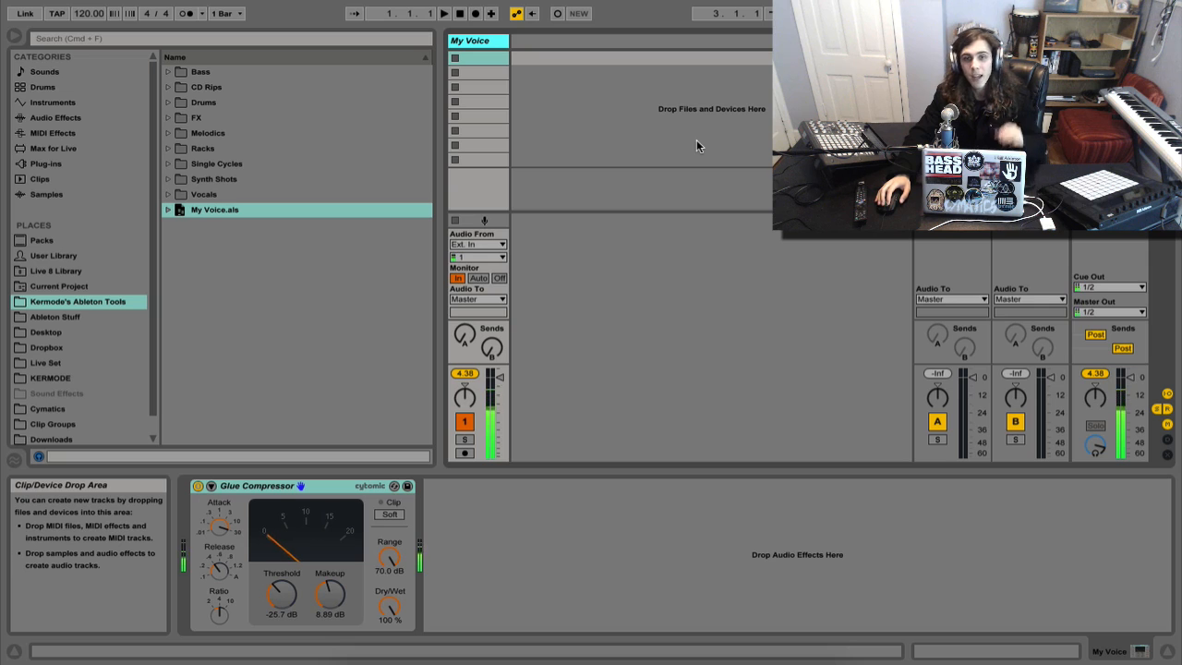
Toggle repeatedly between Session View and Arrangement View, finishing in Arrangement View
key("Tab")
key("Tab")
key("Tab")
key("Tab")
key("Tab")
key("Tab")
key("Tab")
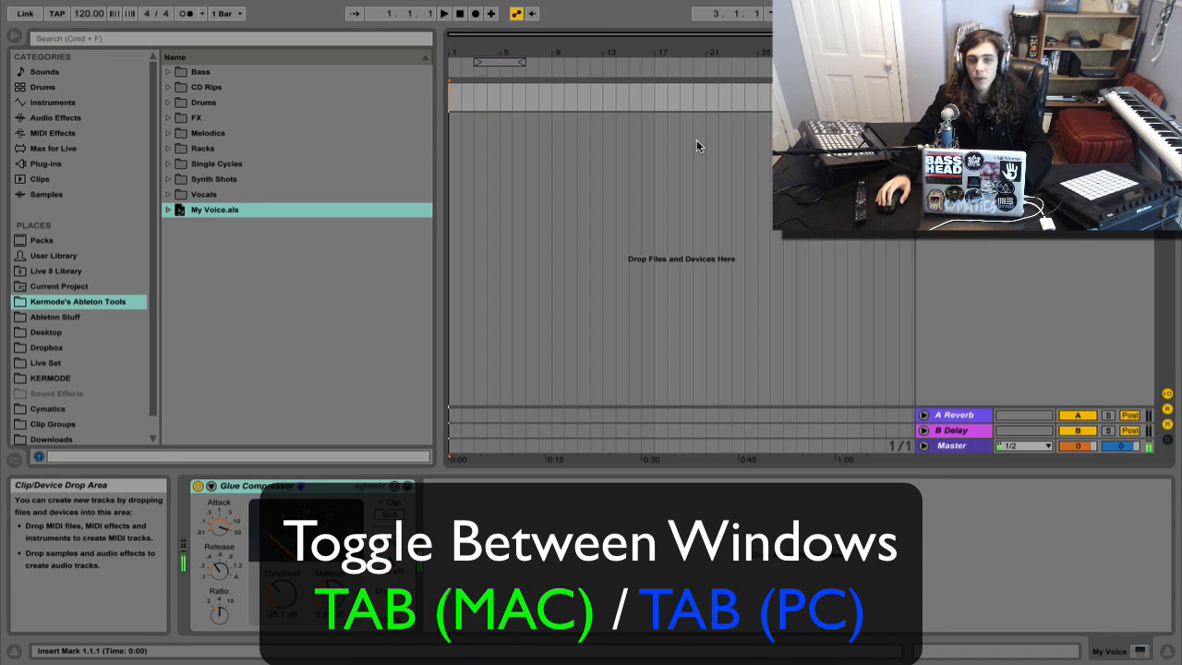
Place the insert marker at 3.1.1 on the arrangement track and switch back and forth between the two views, ending in Arrangement View
left_click(475, 95)
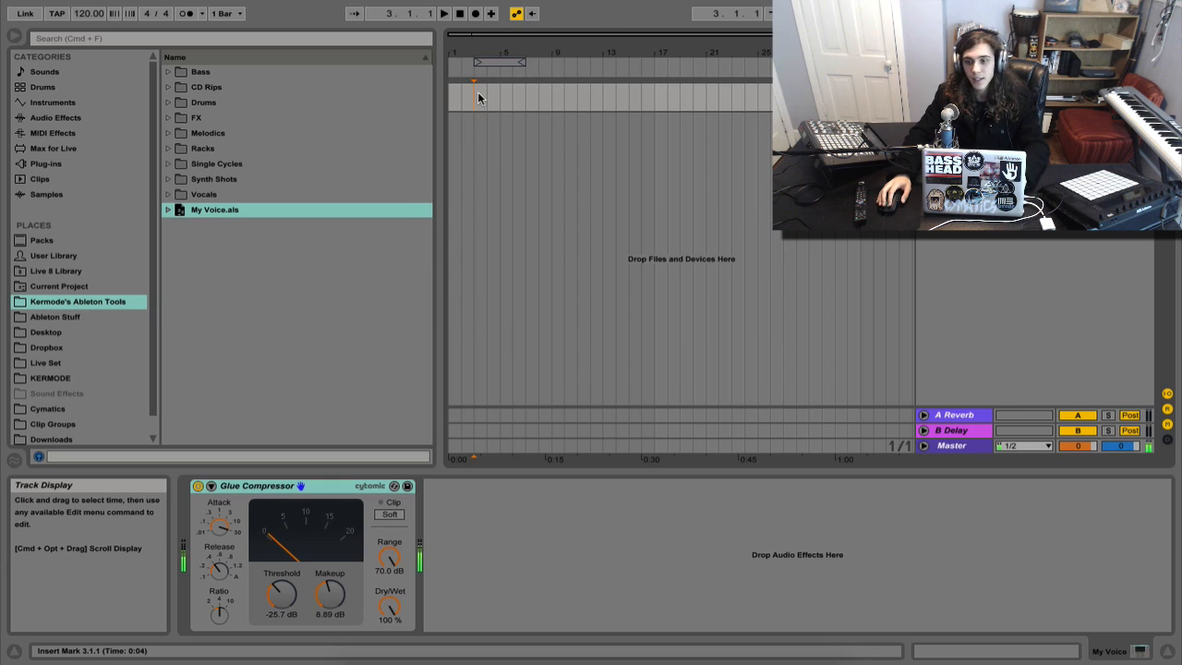
key("Tab")
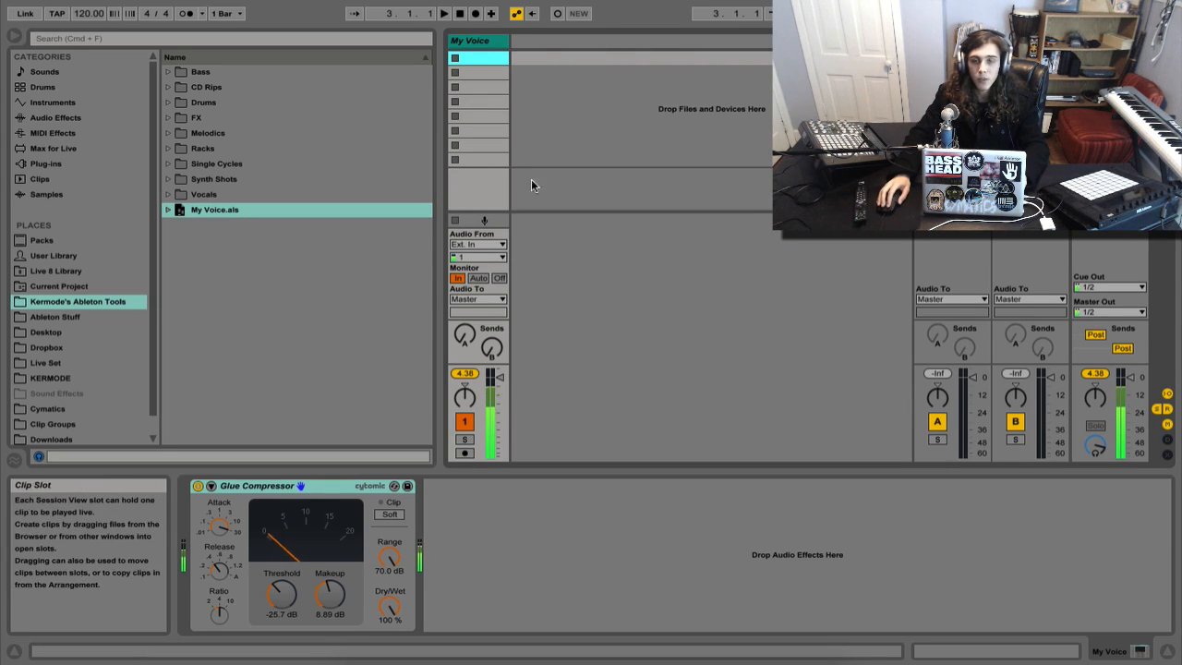
key("Tab")
key("Tab")
key("Tab")
key("Tab")
key("Tab")
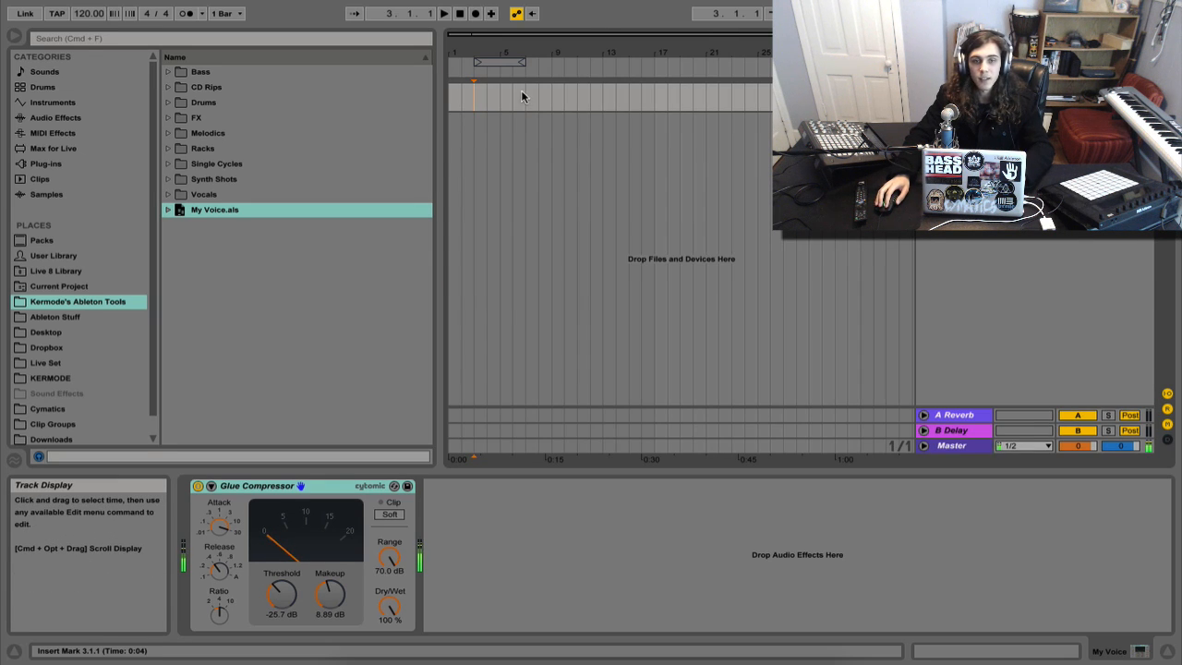
key("Tab")
key("Tab")
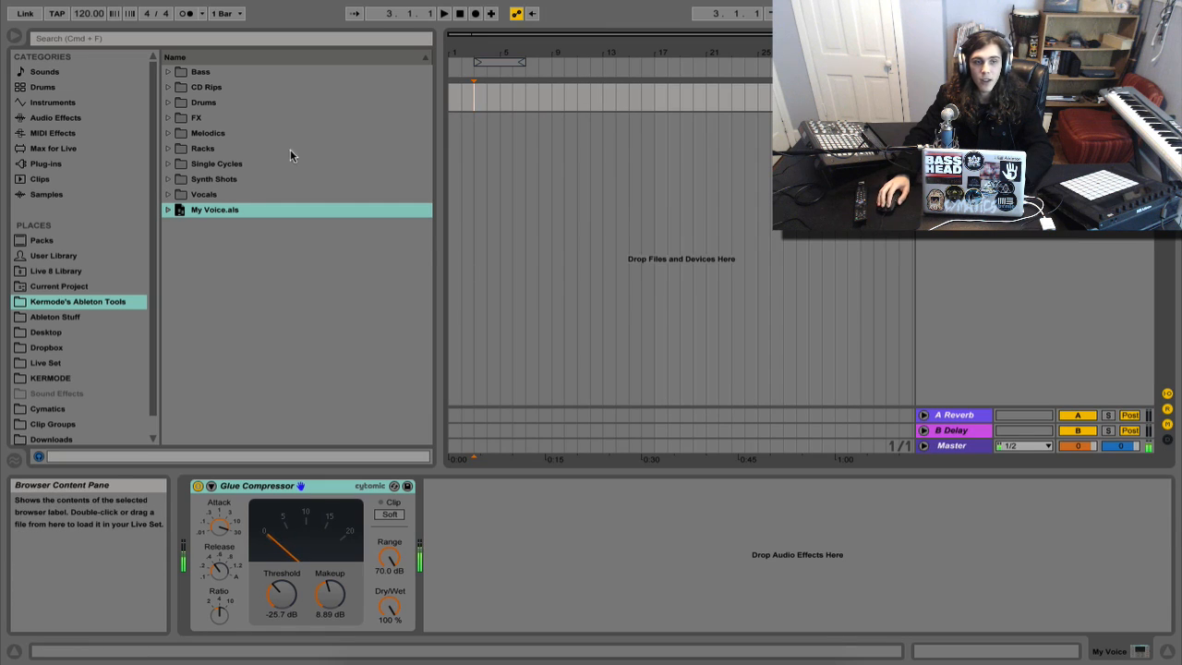
Expand the Drums and 808s folders and load 808 - 1 (E).wav into the third Session View clip slot of My Voice
left_click(169, 103)
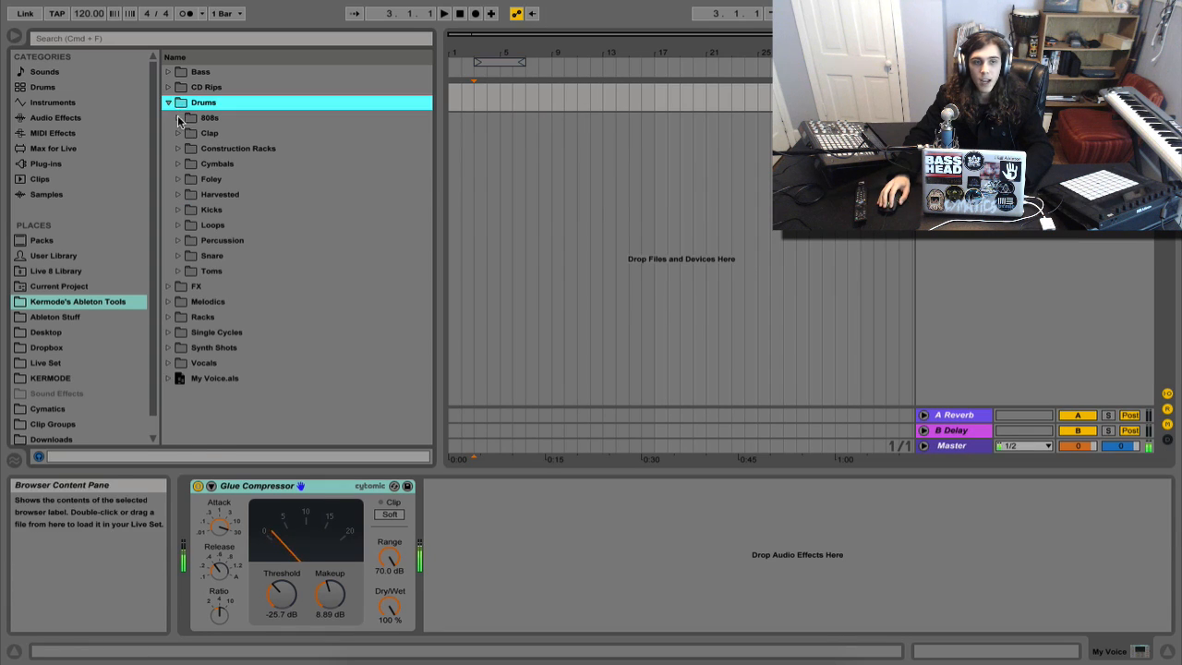
left_click(179, 118)
key("Tab")
left_click_drag(205, 134, 485, 89)
key("Tab")
key("Tab")
key("Tab")
key("Tab")
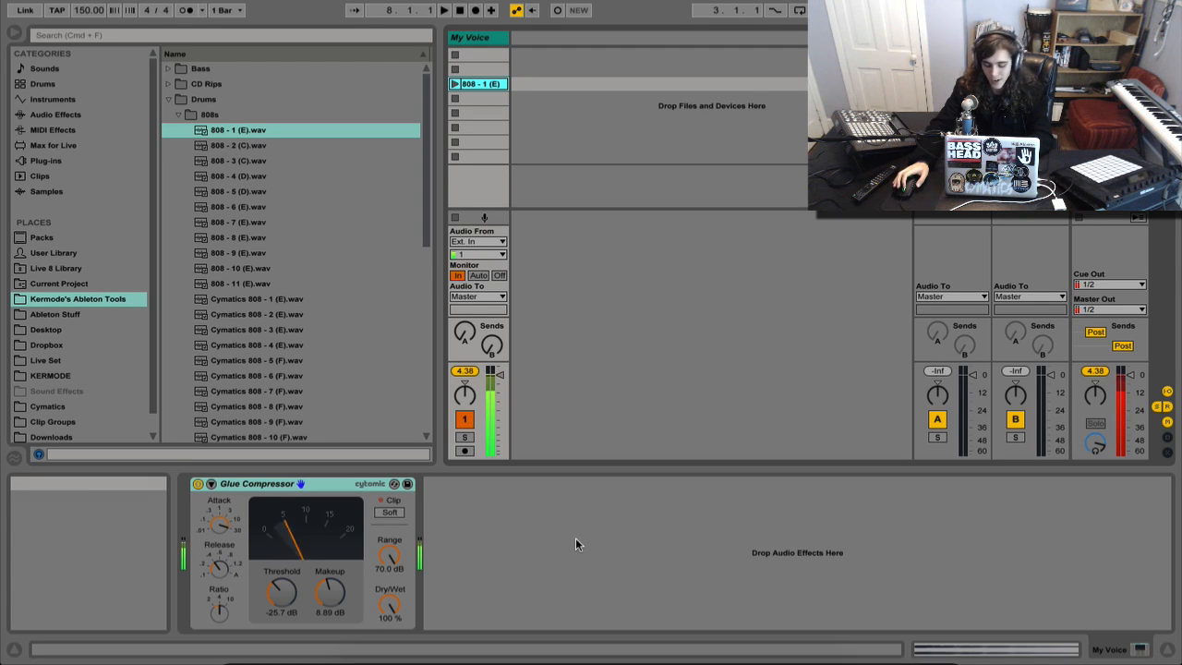
Open the Preferences
key("super+comma")
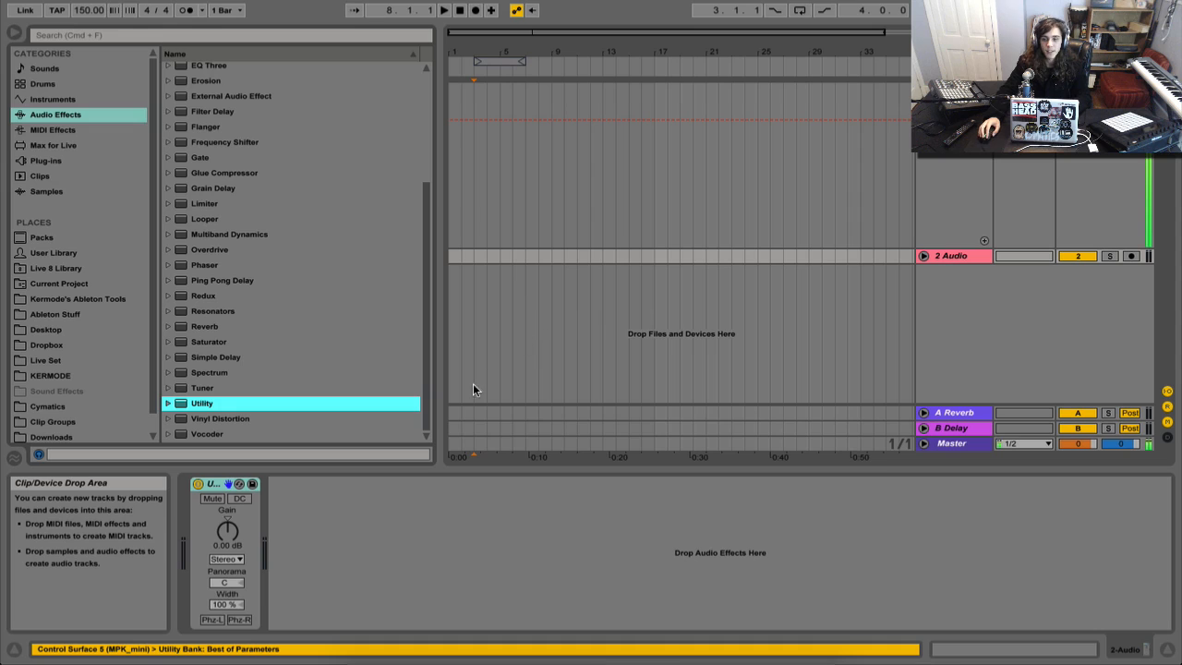
Show the Utility Gain automation on the 2 Audio track and shape a three-breakpoint peak of about 3.97 dB near bar 14
right_click(240, 537)
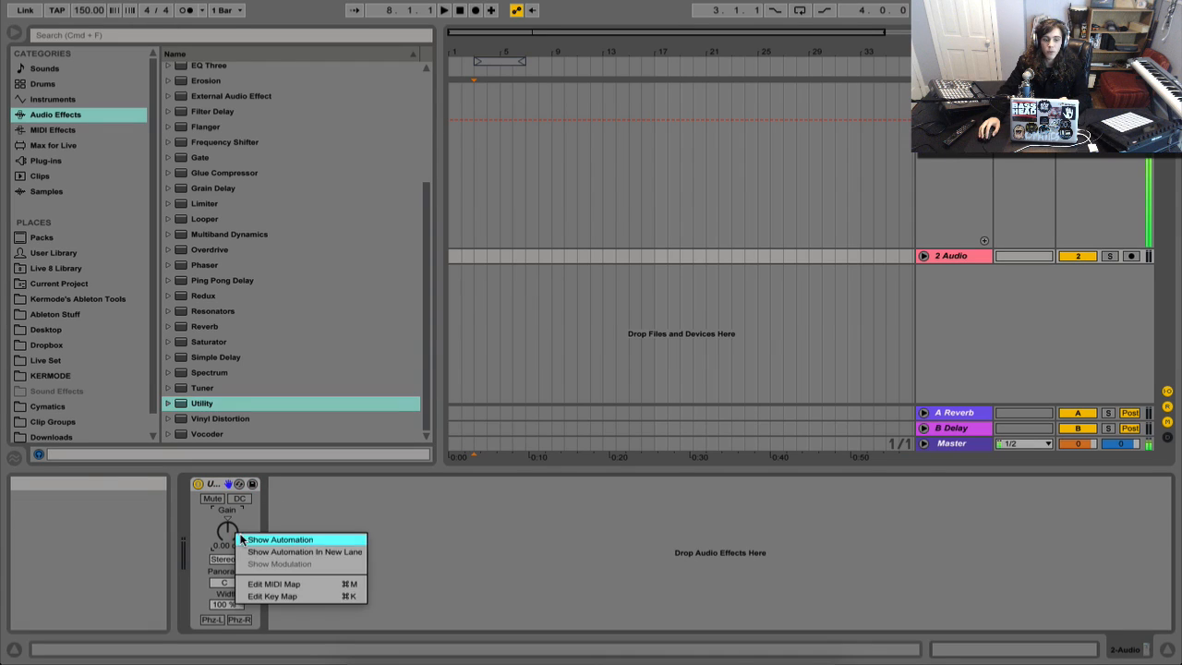
left_click(242, 539)
left_click(507, 289)
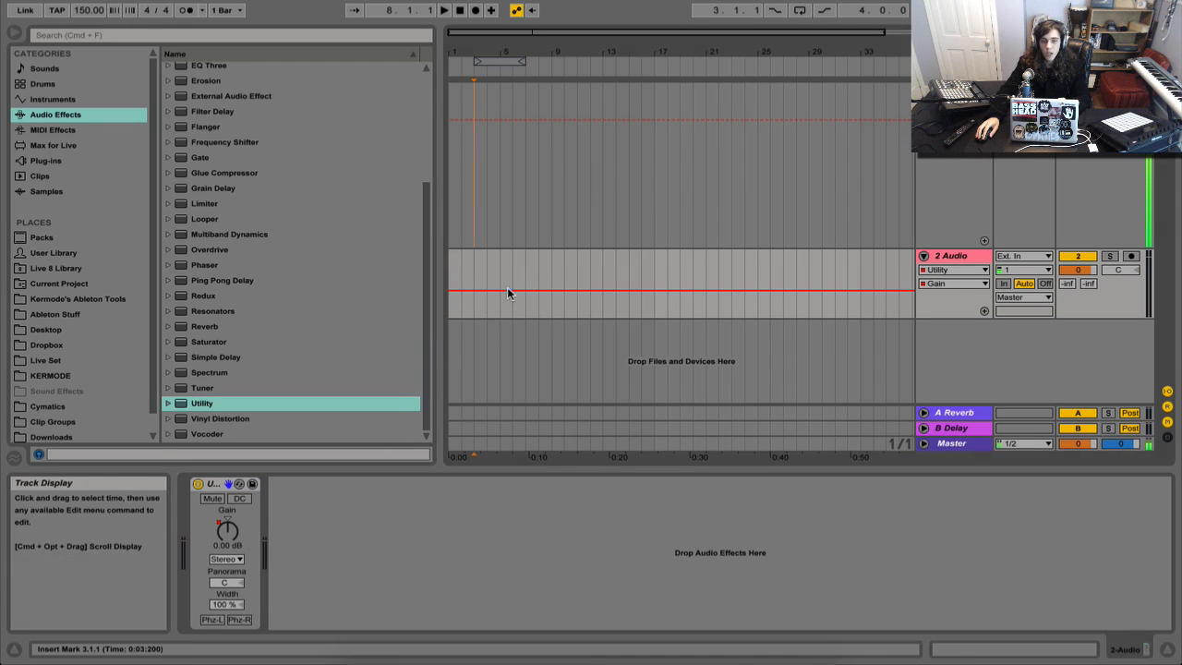
left_click(677, 291)
left_click_drag(660, 291, 617, 272)
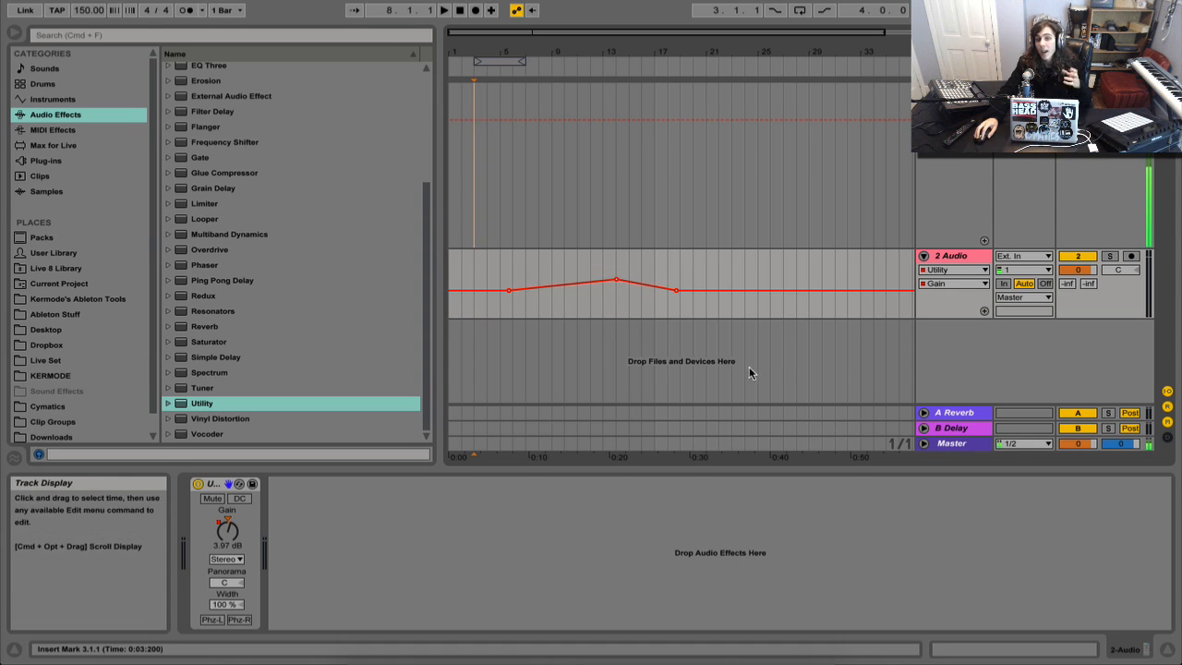
Lower the 2 Audio track volume to about -18.8 dB and reset it to its default
left_click_drag(1071, 276, 1072, 384)
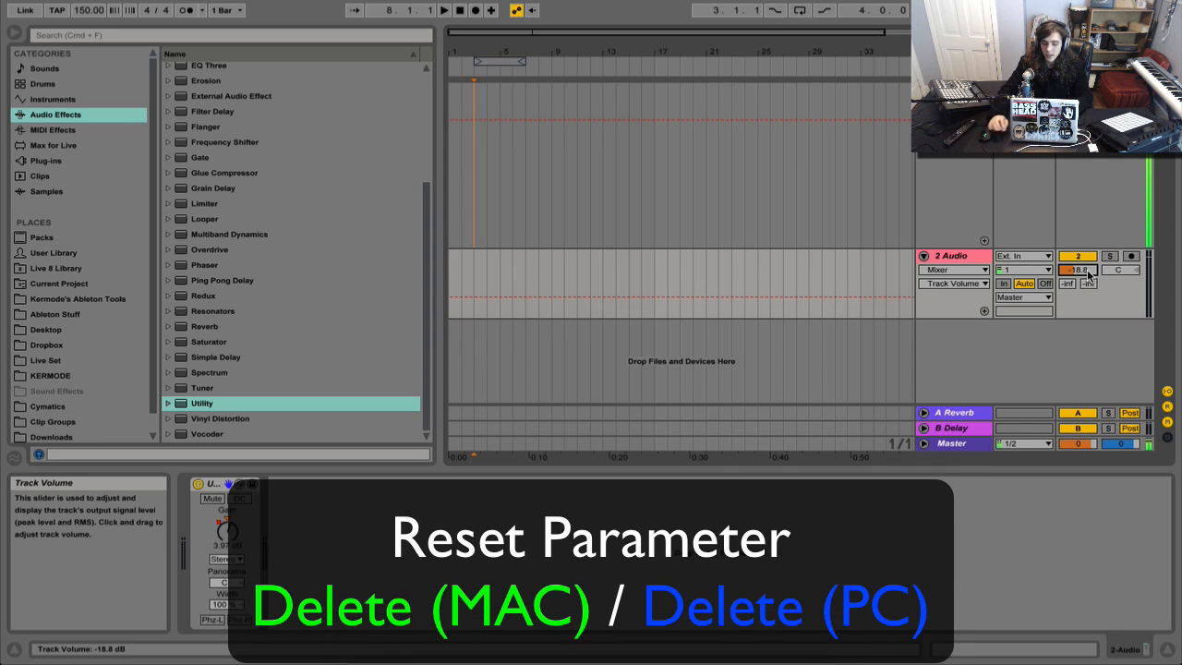
key("Delete")
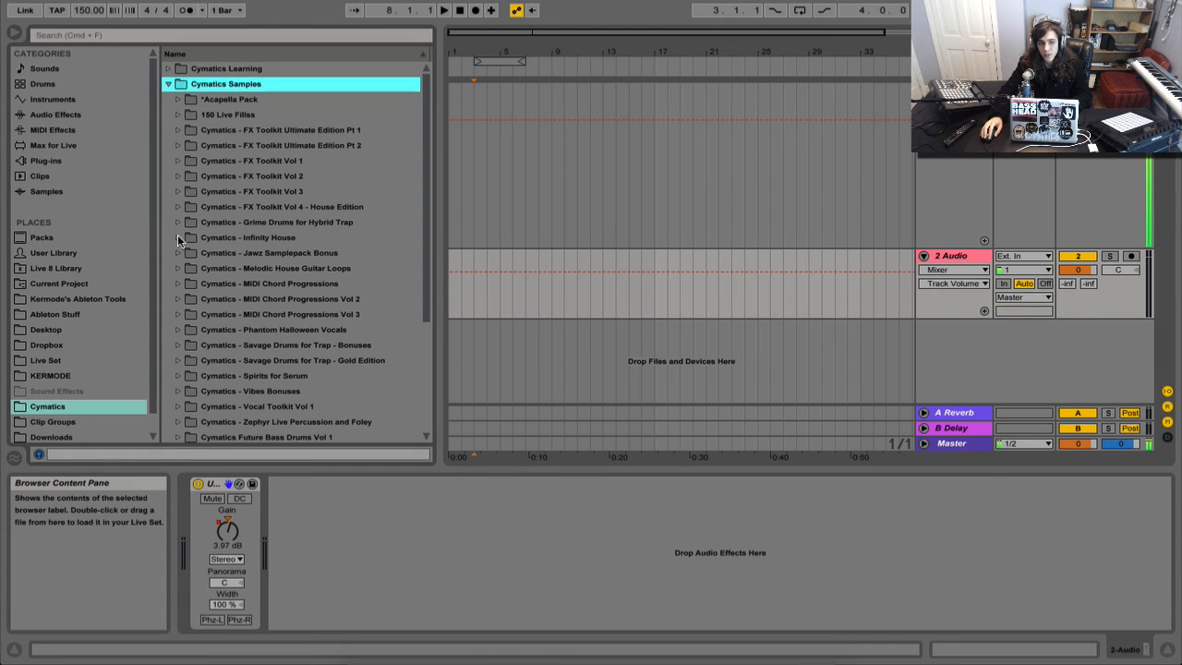
Browse the Cymatics Samples subfolders, including Jawz Samplepack Bonus and the Perc Fills in Savage Drums for Trap - Bonuses
left_click(177, 252)
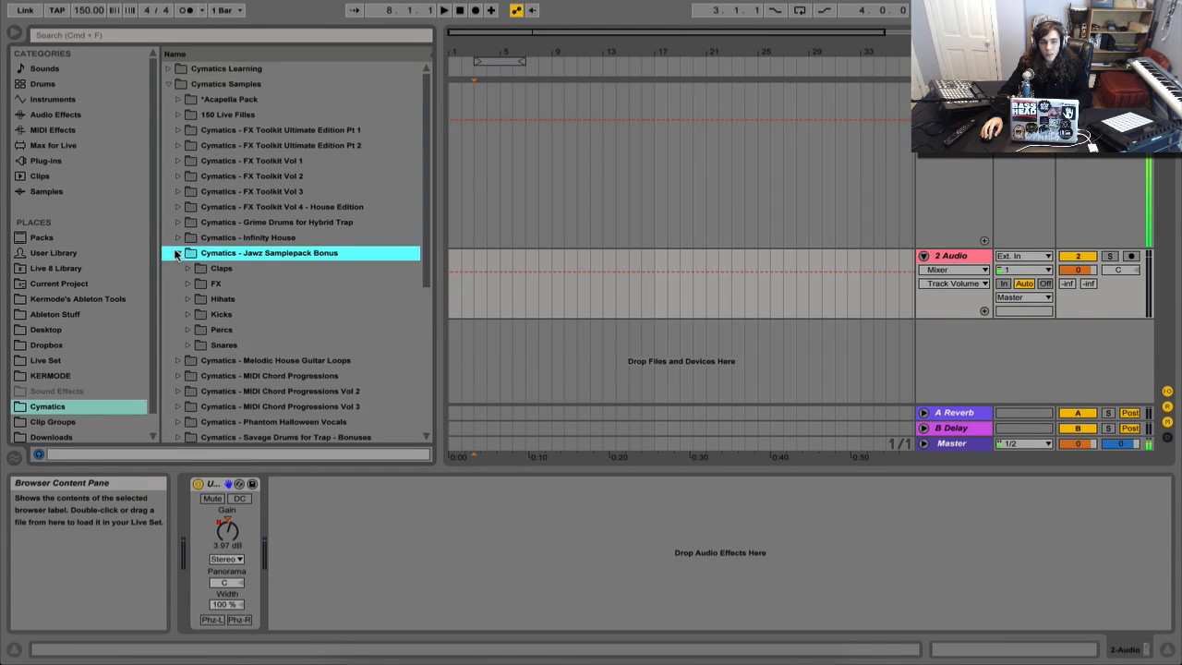
left_click(187, 267)
scroll(194, 292, "down", 5)
left_click(188, 282)
scroll(185, 285, "down", 5)
left_click(181, 276)
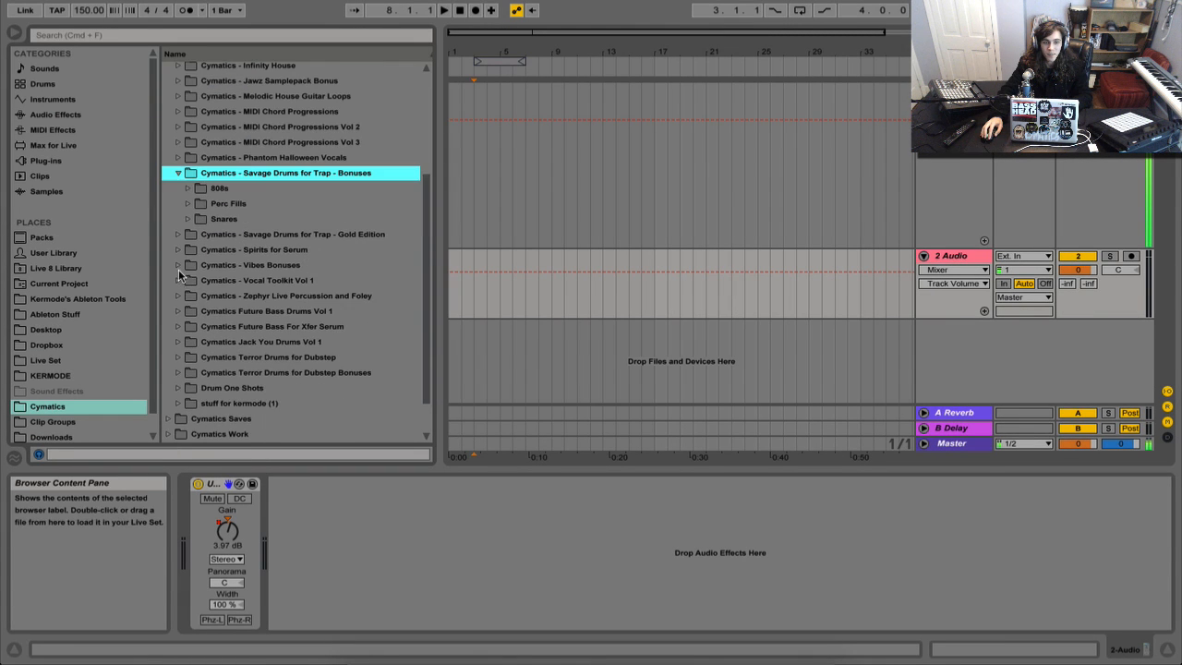
left_click(190, 204)
scroll(191, 166, "up", 3)
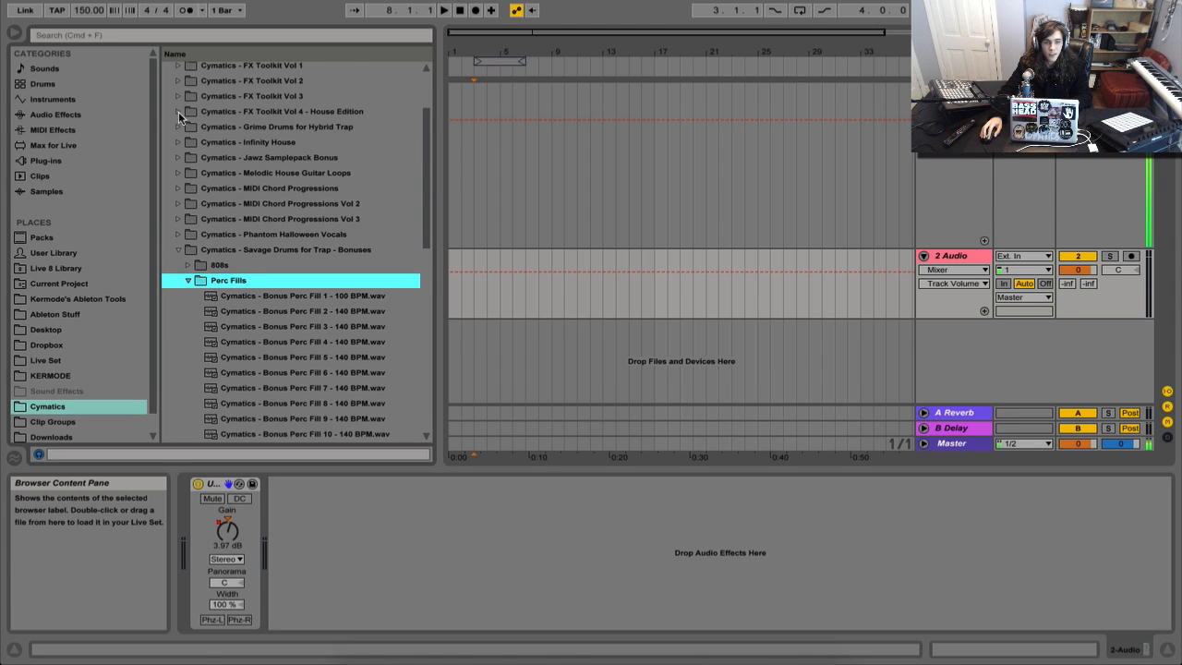
Expand the FX Toolkit Vol 4 - House Edition folder and collapse its parent Cymatics Samples folder
left_click(178, 112)
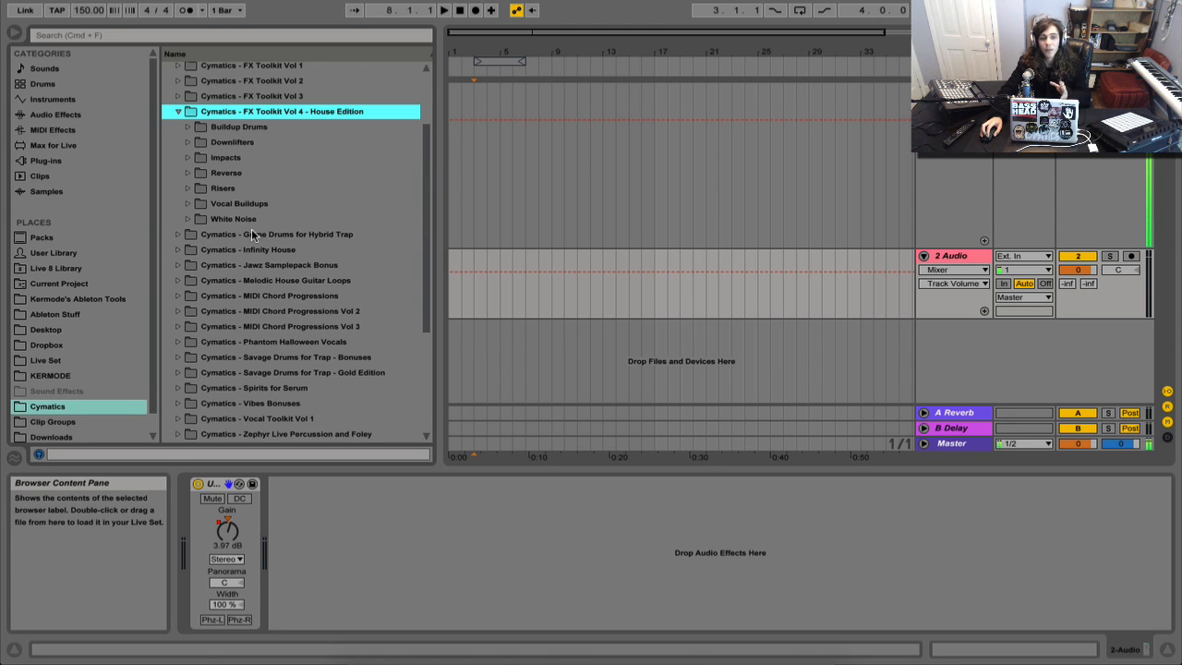
scroll(252, 225, "up", 3)
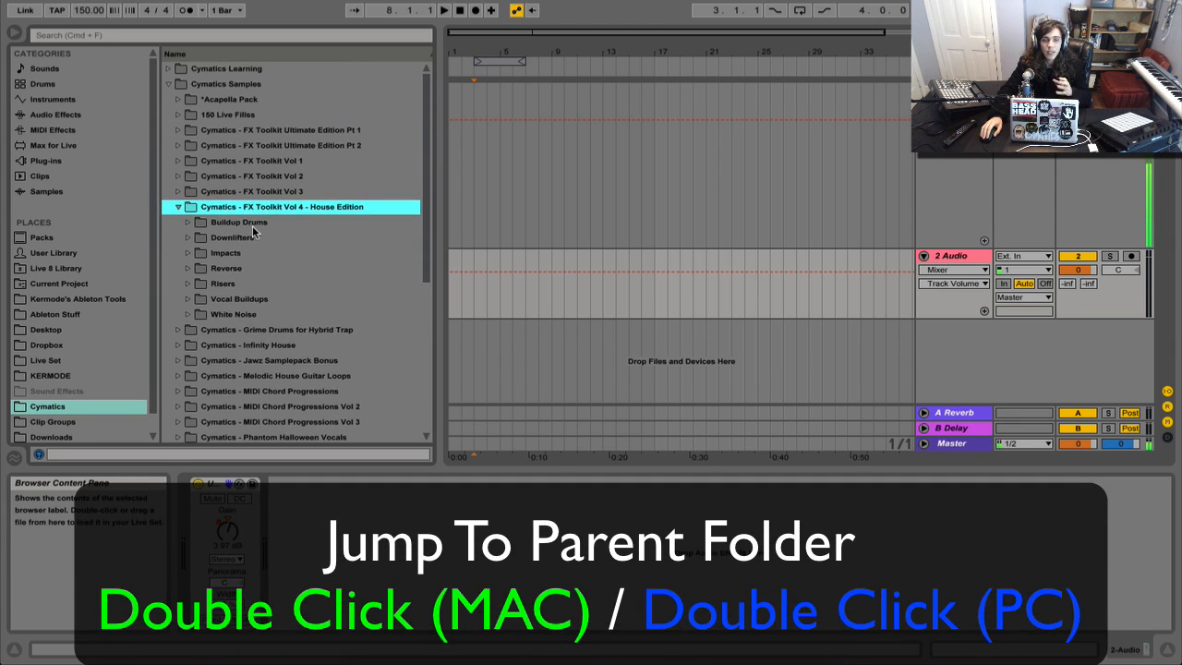
double_click(237, 83)
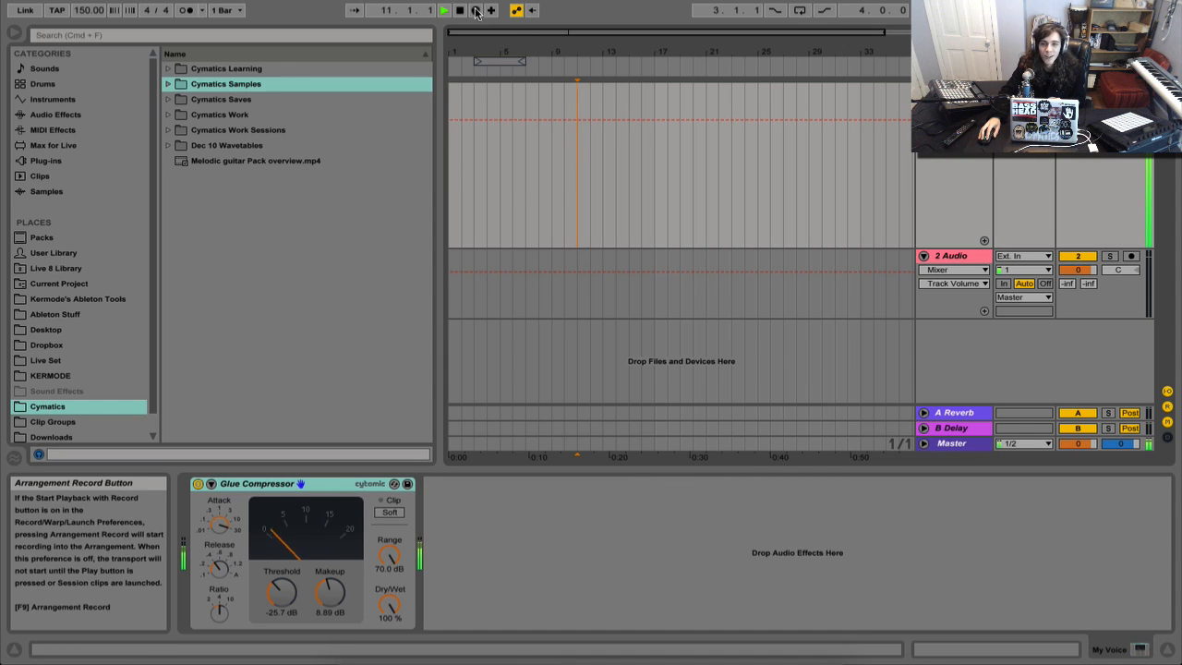
Toggle arrangement recording
key("F9")
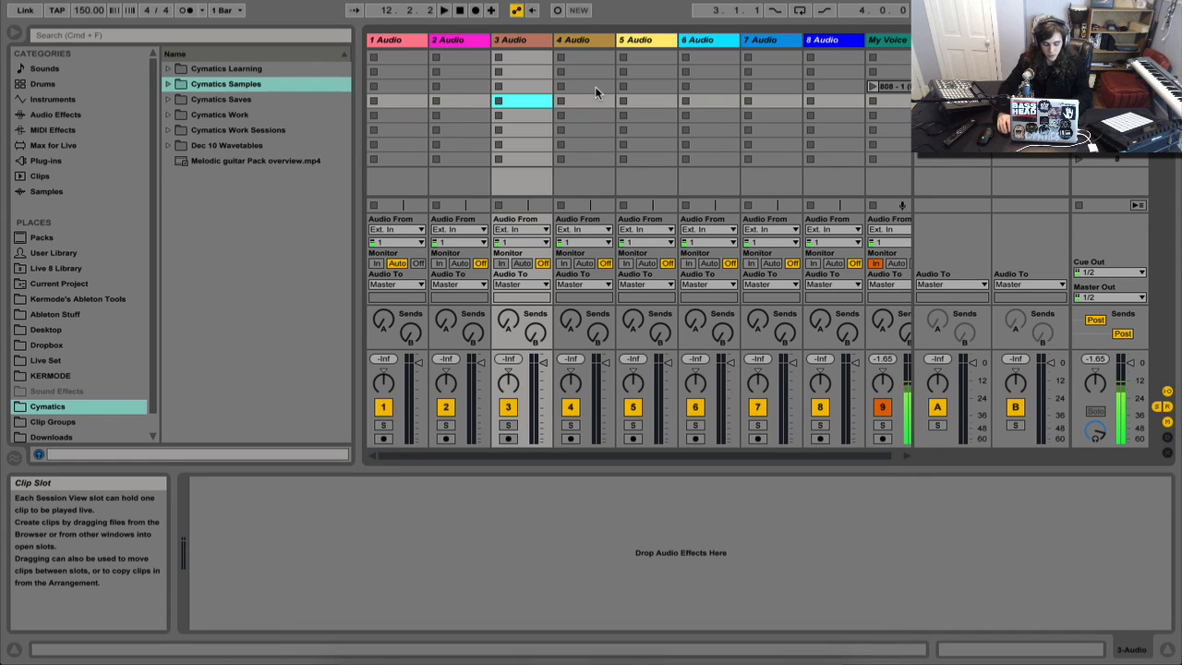
Switch the activators of audio tracks 1 to 6 off and back on
key("F1")
key("F2")
key("F3")
key("F4")
key("F4")
key("F5")
key("F6")
key("F6")
key("F5")
key("F5")
key("F3")
key("F2")
key("F1")
key("F6")
key("F5")
key("F6")
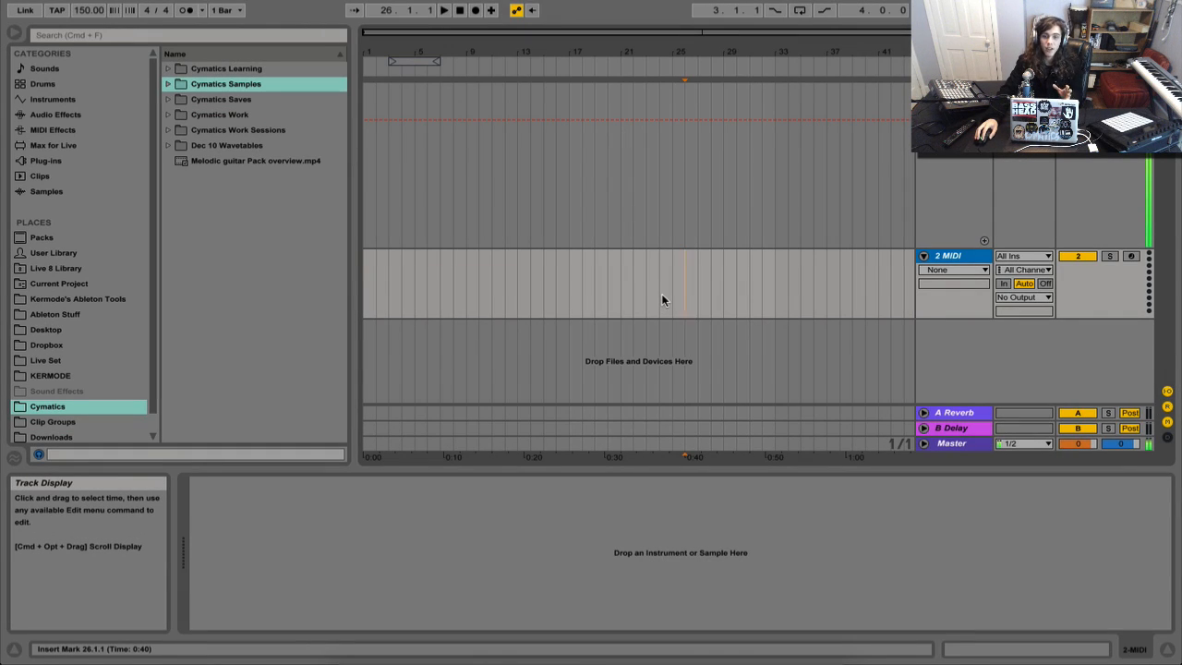
Insert a MIDI clip from bar 17 to bar 25 on the 2 MIDI track and undo the insertion
left_click(571, 302)
left_click_drag(571, 302, 670, 285)
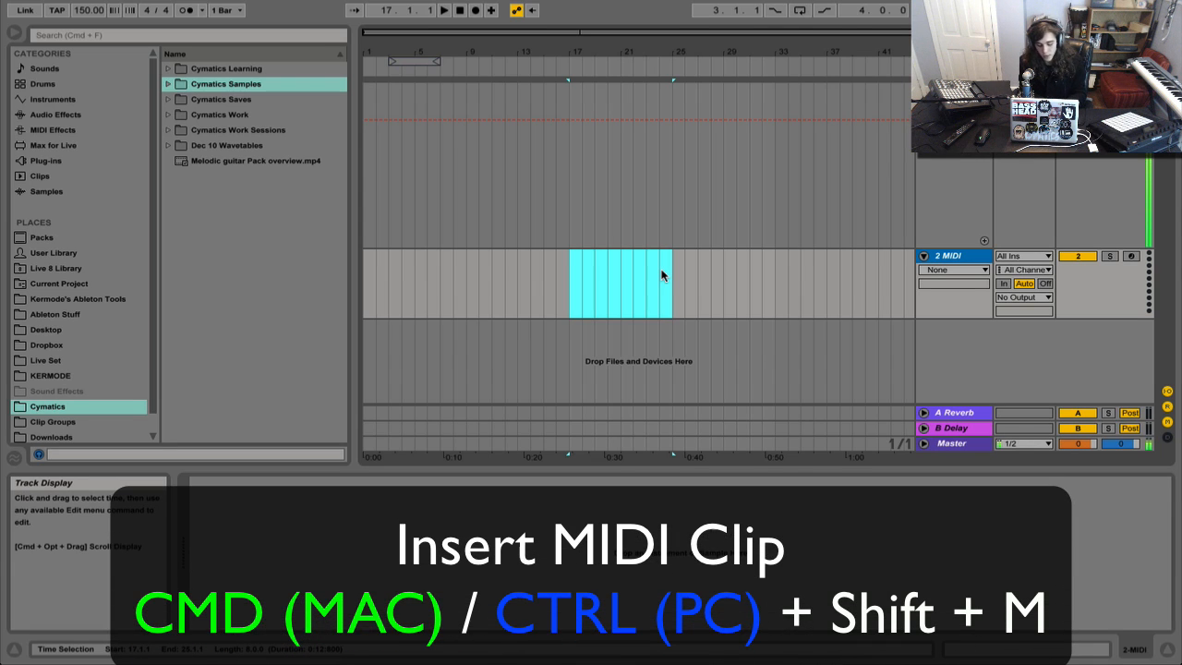
key("super+shift+m")
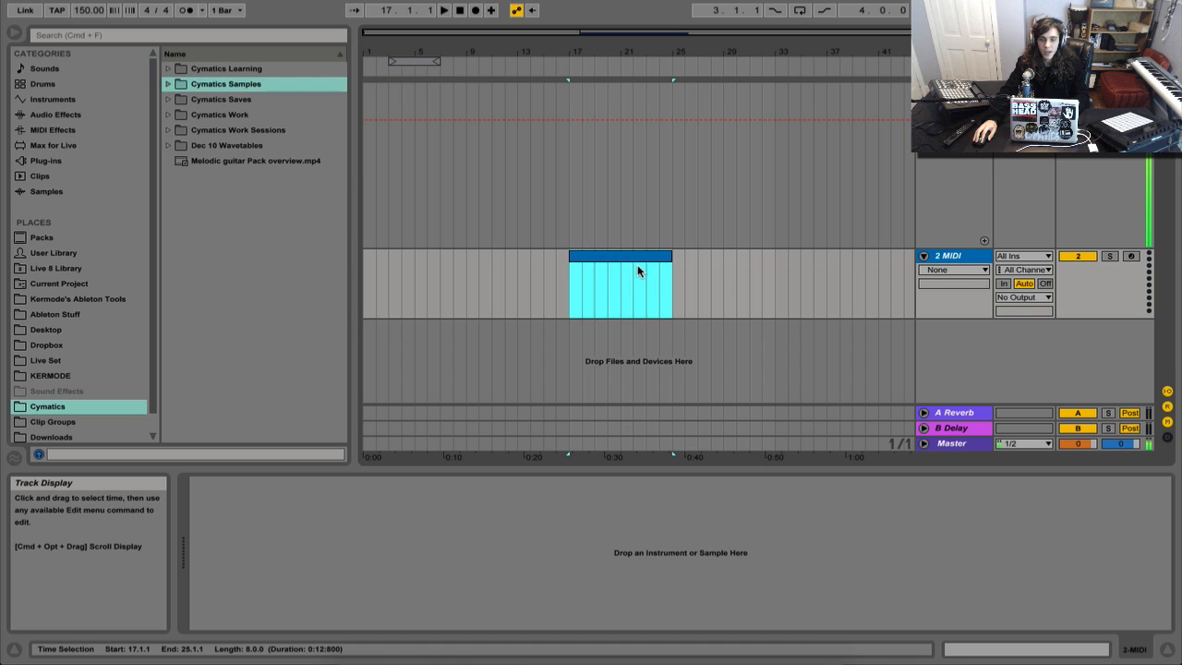
left_click(637, 268)
key("super+z")
Create a MIDI clip in the third Session View slot of 2 MIDI and place a clip from bar 20 to 27 in the arrangement
key("Tab")
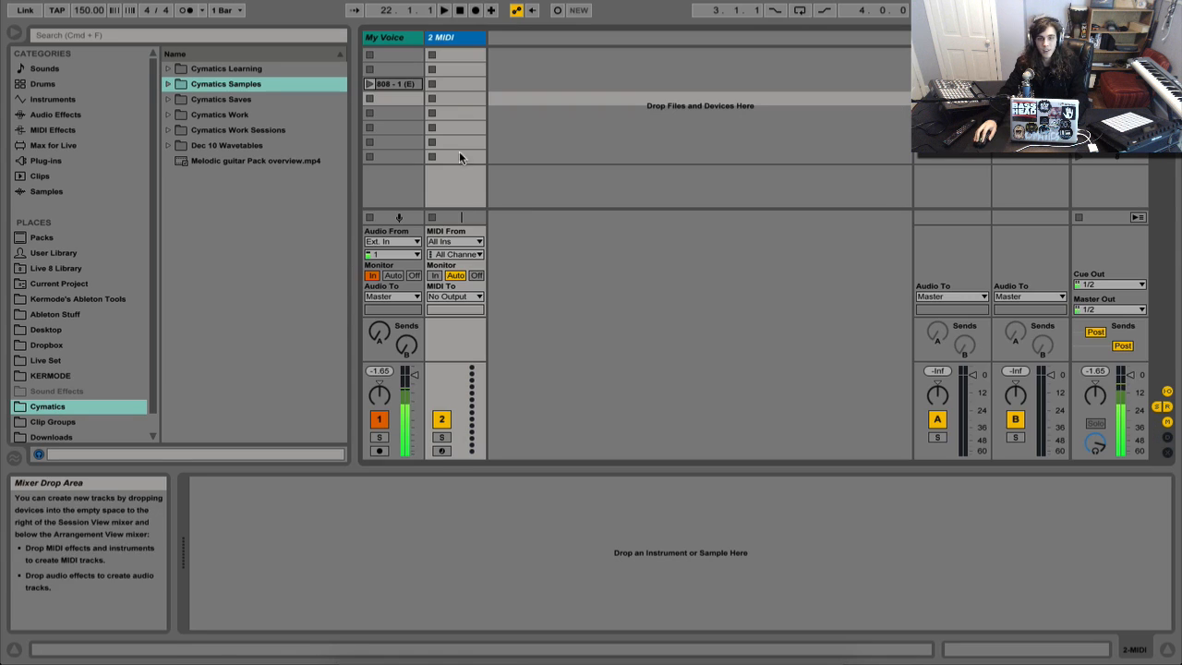
double_click(453, 84)
mouse_move(455, 81)
left_mouse_down()
mouse_move(607, 285)
mouse_move(697, 274)
left_mouse_up()
key("Tab")
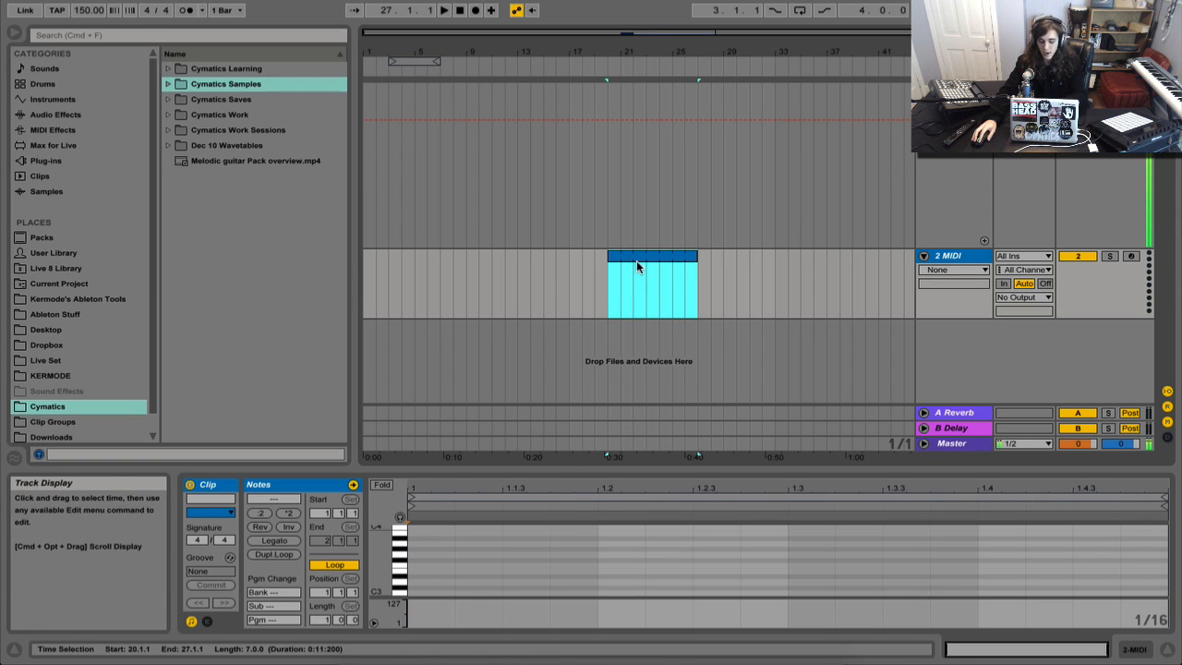
Delete the MIDI clip on the 2 MIDI track and insert a new one from bar 17 to bar 22
key("Delete")
left_click_drag(637, 277, 565, 298)
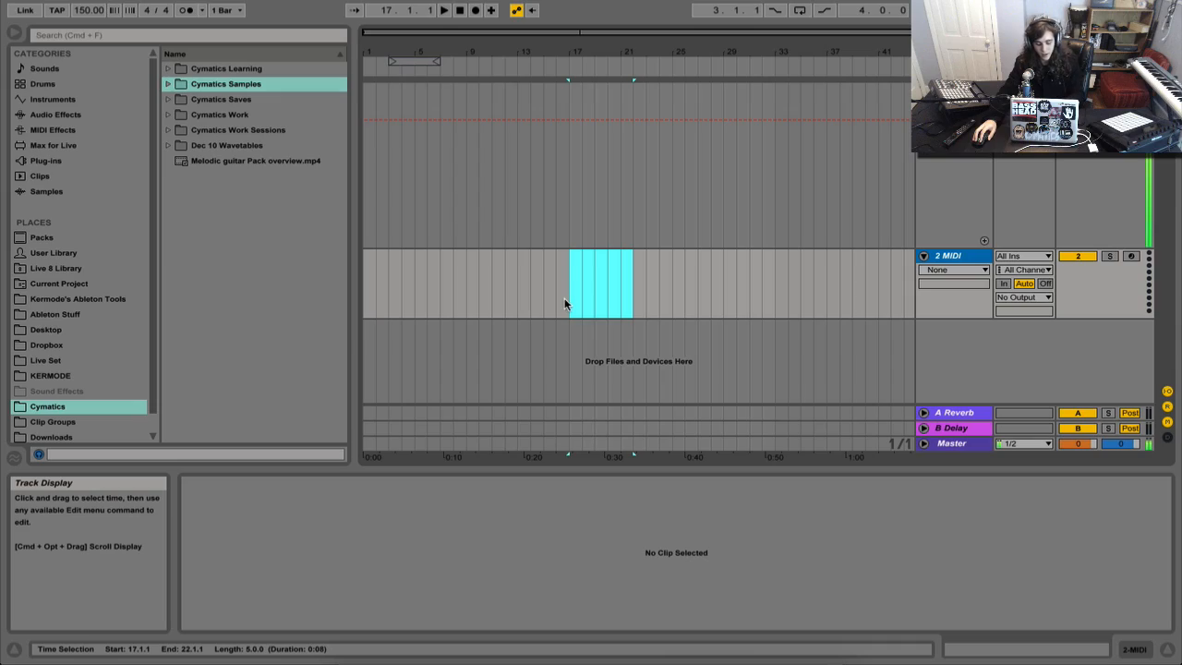
key("super+shift+m")
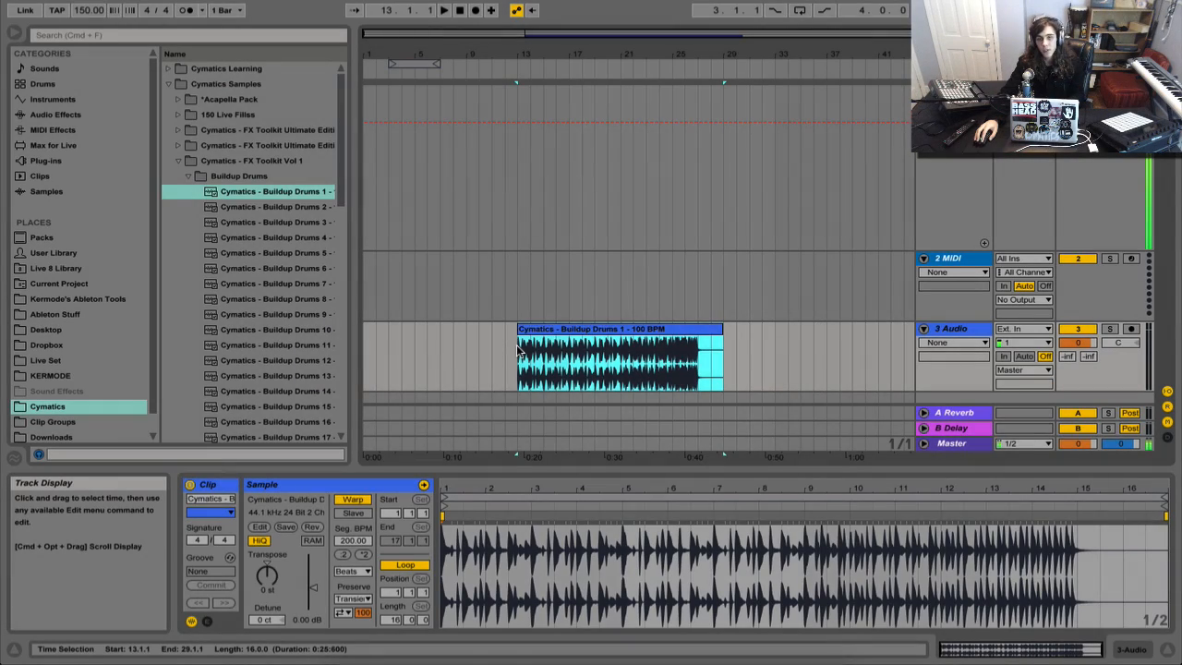
Show the fades on 3 Audio, try a longer fade-in at the start of the drum clip and undo it
left_click(518, 349)
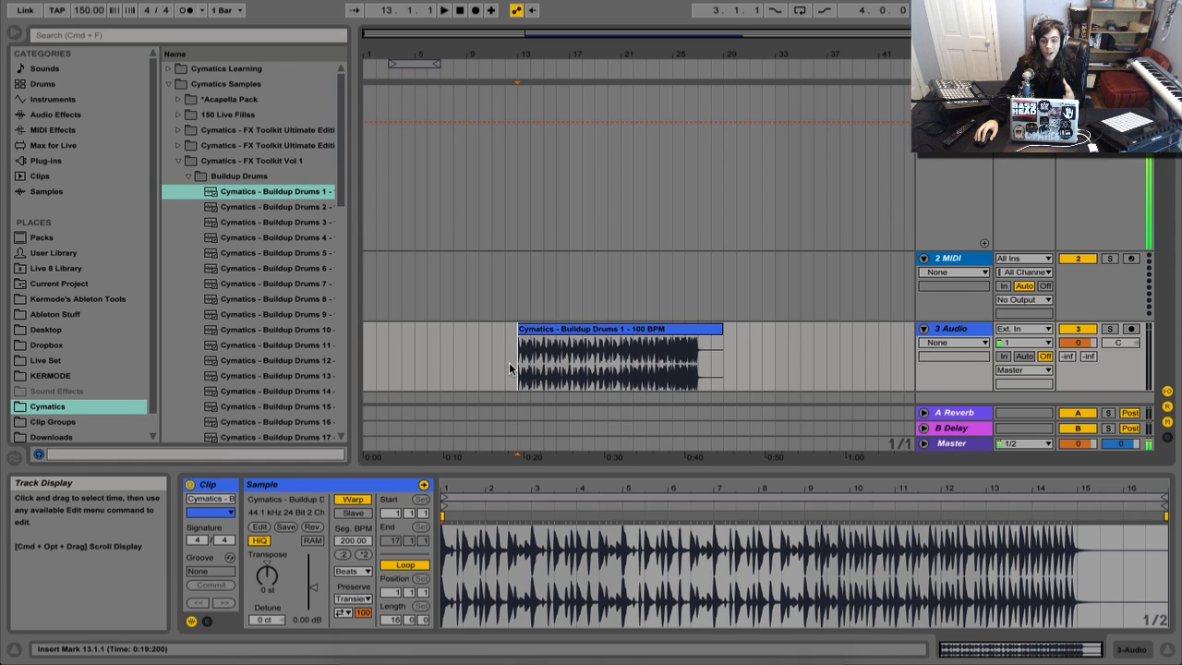
left_click_drag(513, 368, 595, 367)
left_click(954, 343)
left_click(954, 368)
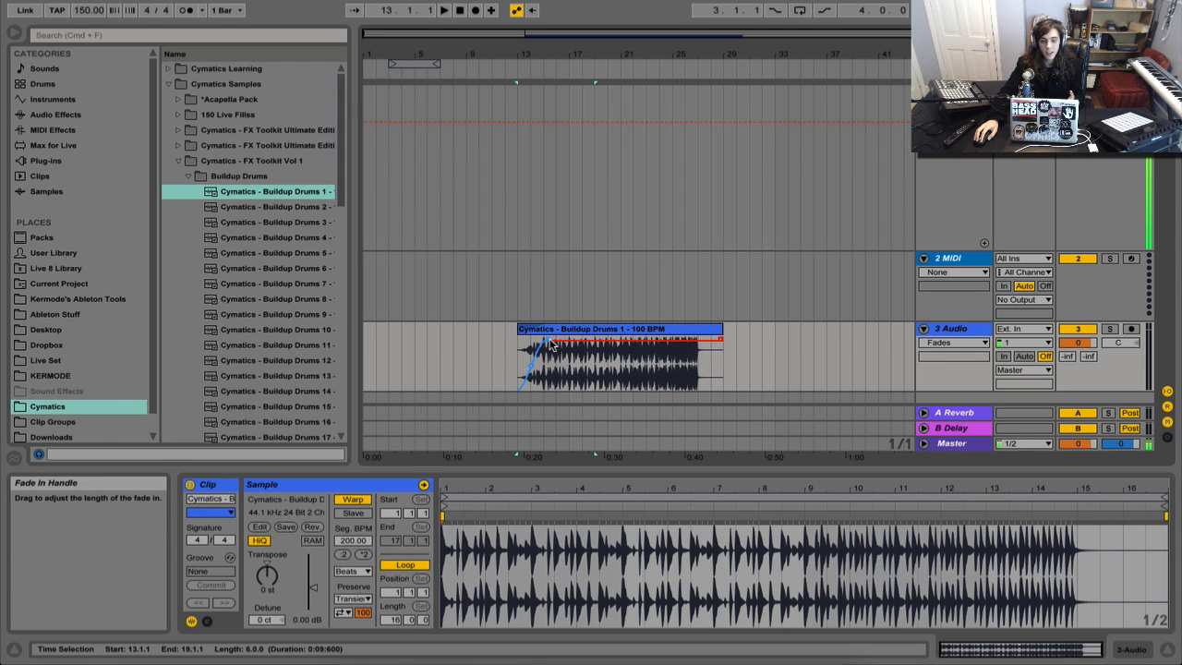
key("super+z")
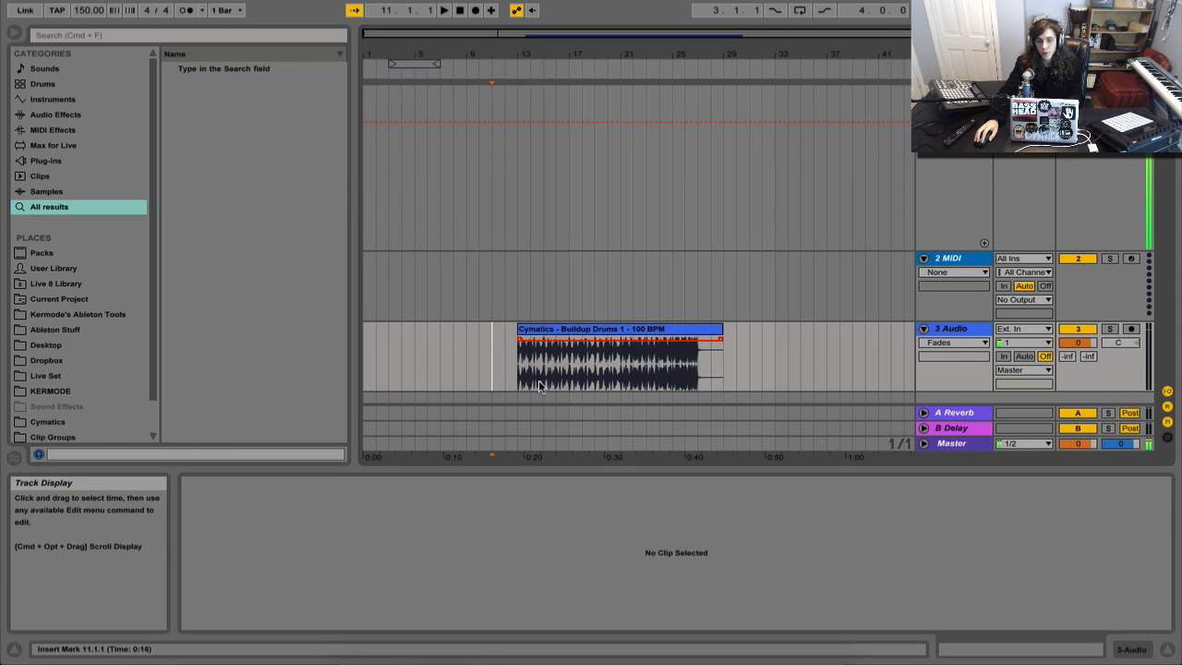
Fade the drum clip in from its start up to bar 16, extend that fade-in to bar 18, and fade out its end
left_click_drag(556, 371, 506, 379)
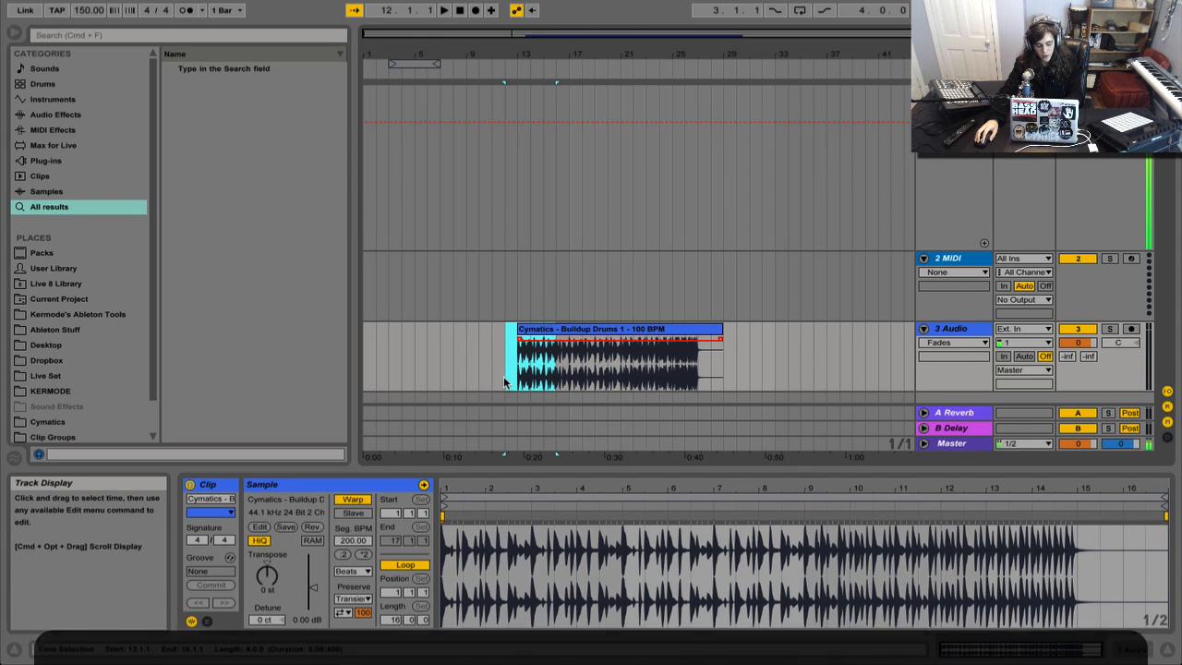
key("super+alt+f")
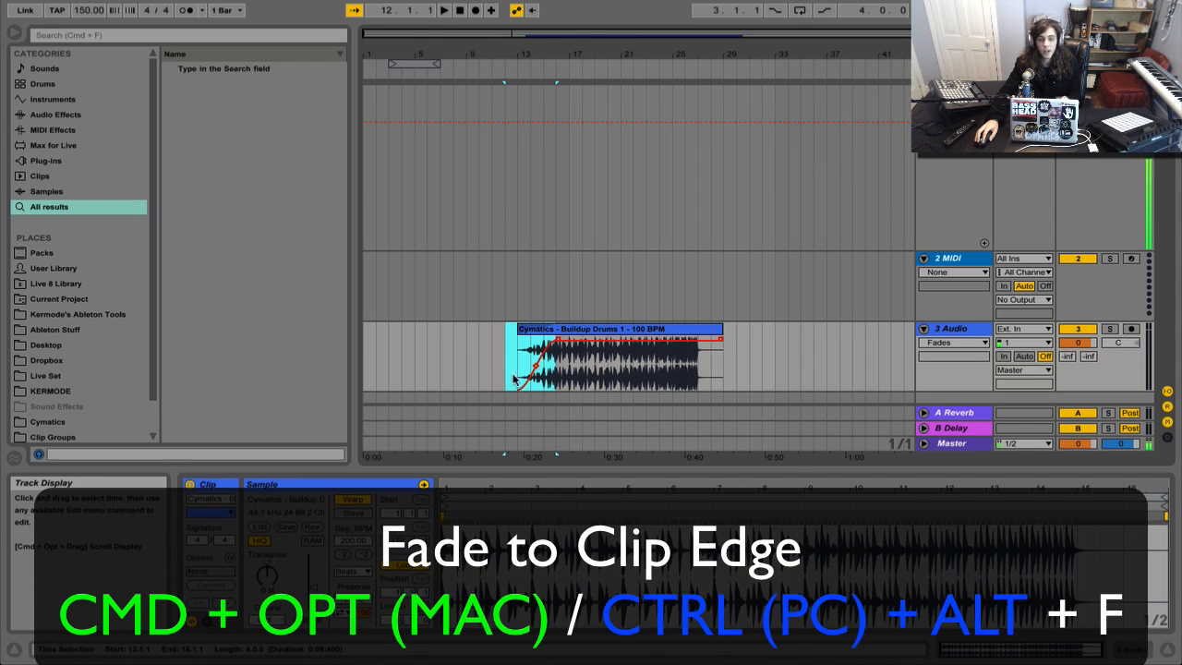
left_click_drag(591, 374, 496, 378)
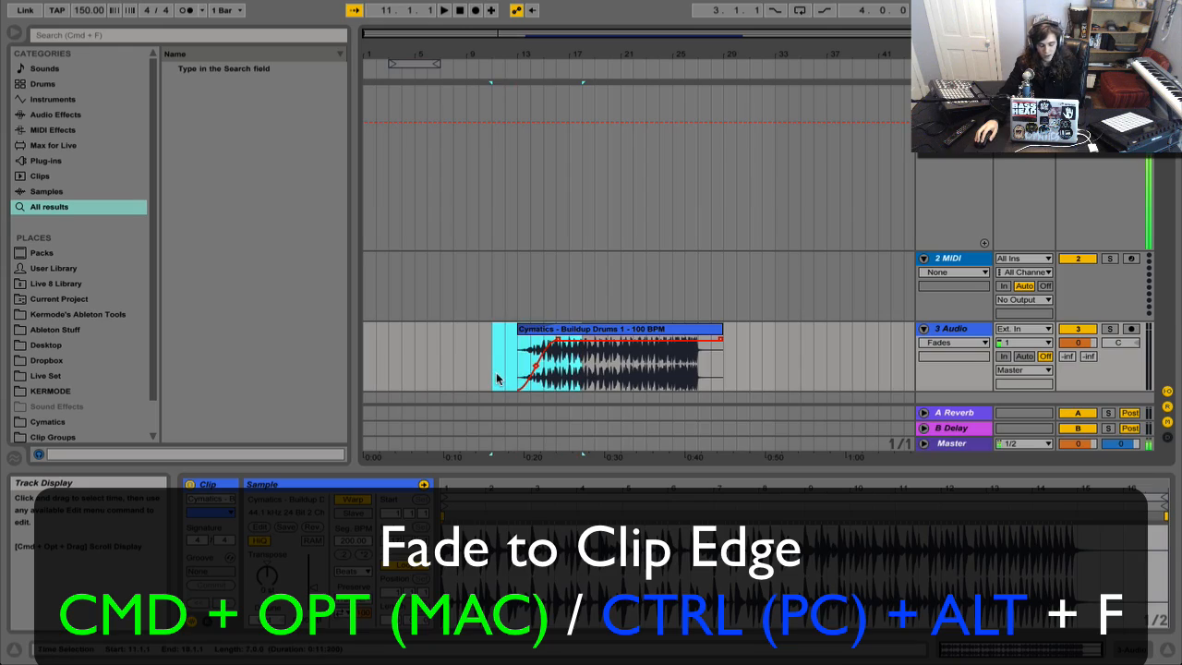
key("super+alt+f")
left_click_drag(736, 373, 659, 378)
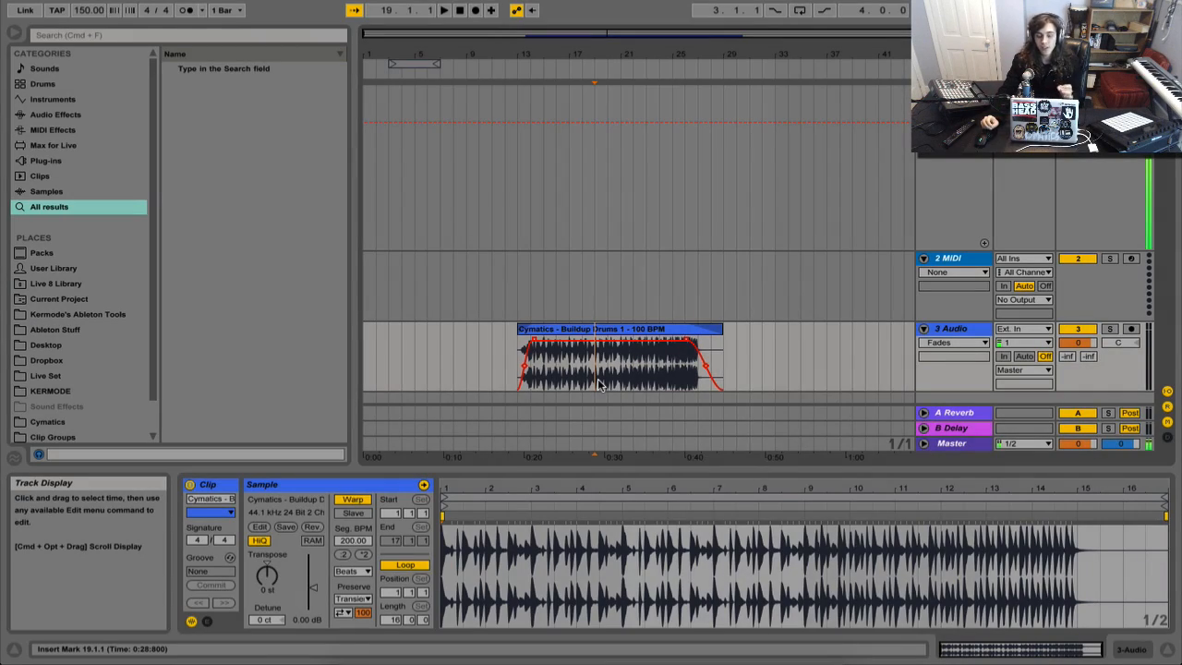
key("super+z")
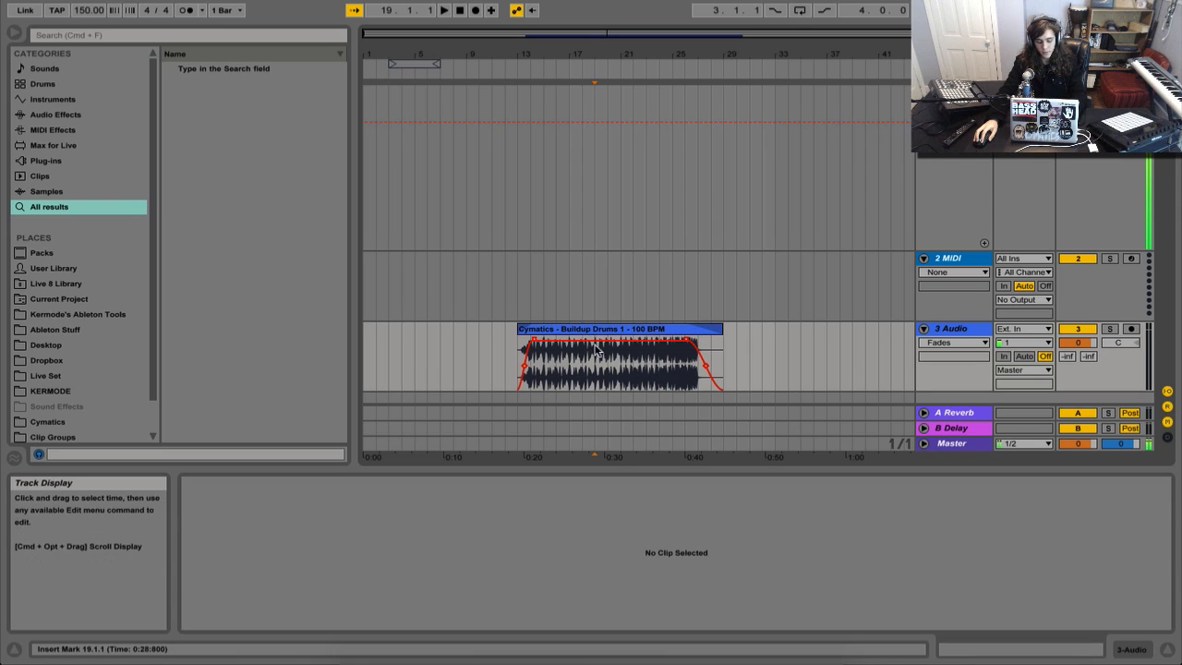
Split the drum clip at bar 19 and colour the first part purple and the second part light blue
left_click(594, 346)
key("super+e")
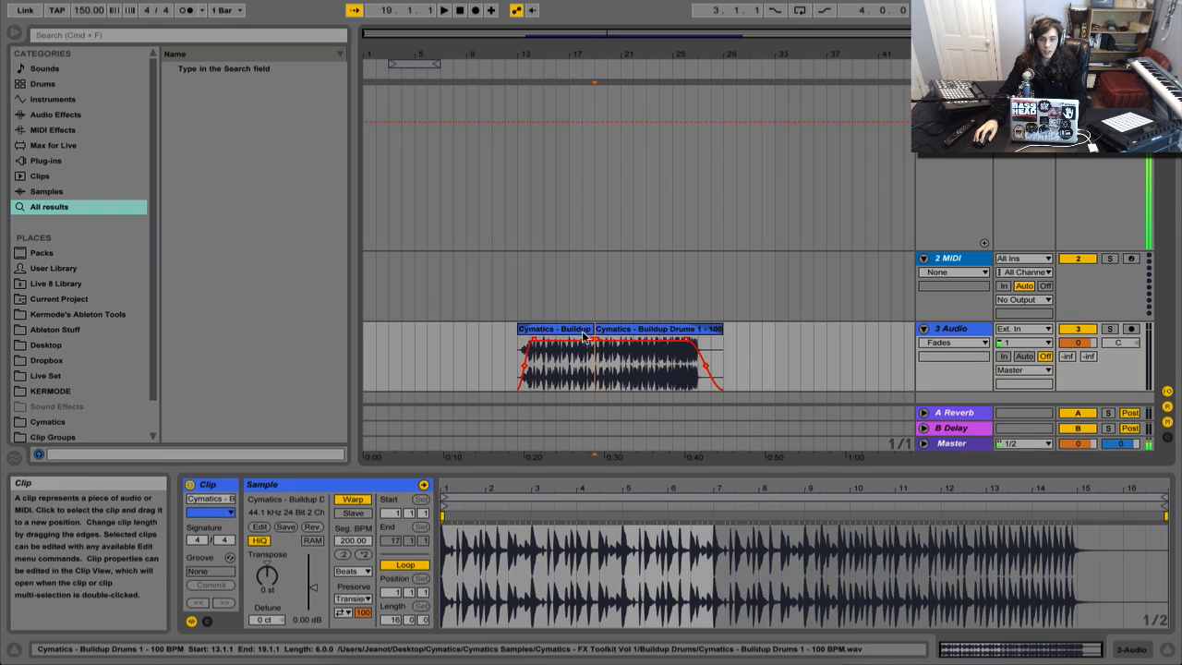
right_click(583, 340)
left_click(744, 632)
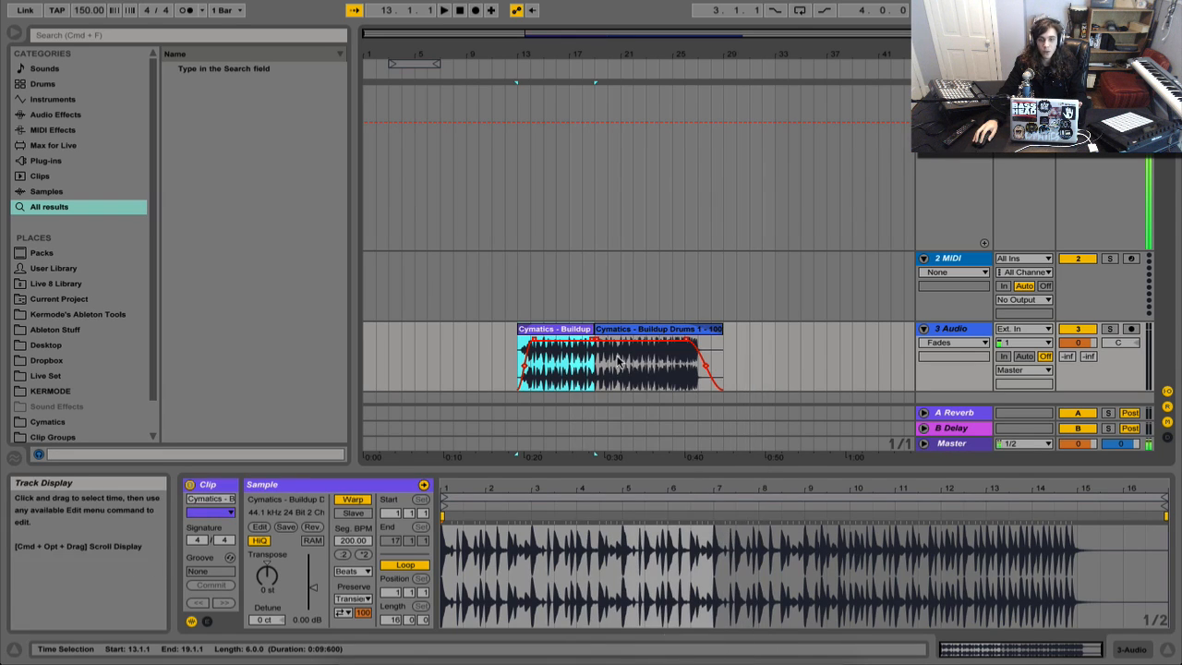
right_click(623, 329)
left_click(717, 637)
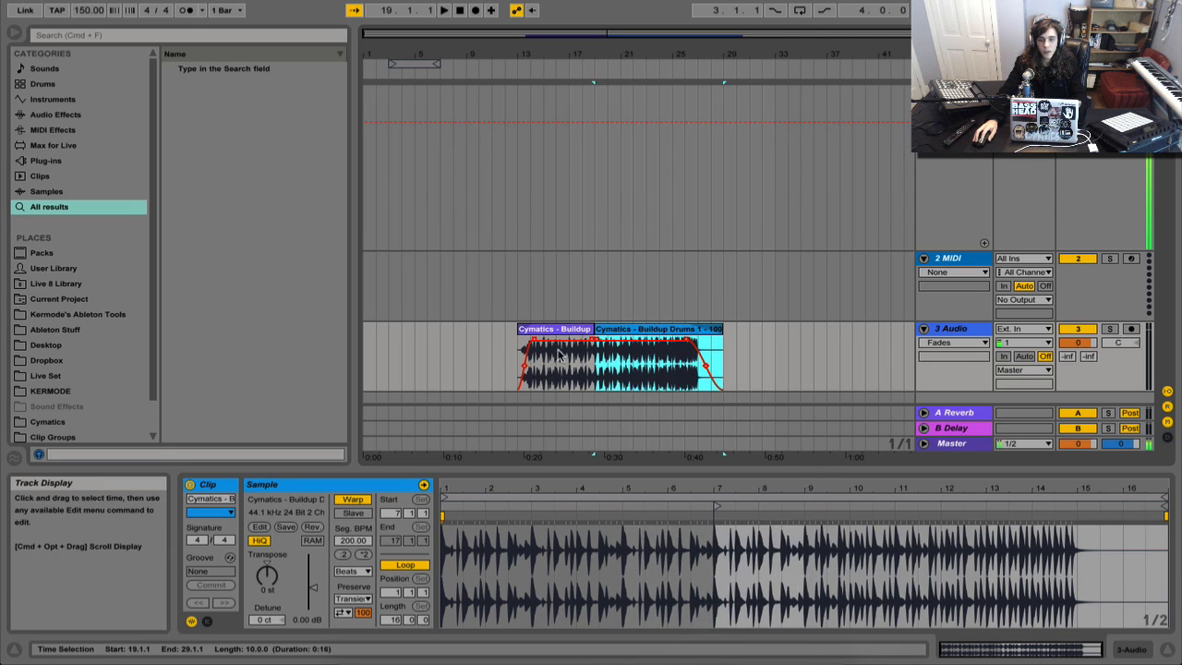
Insert 4 bars of silence at bar 19, between the two drum clip parts
left_click(595, 388)
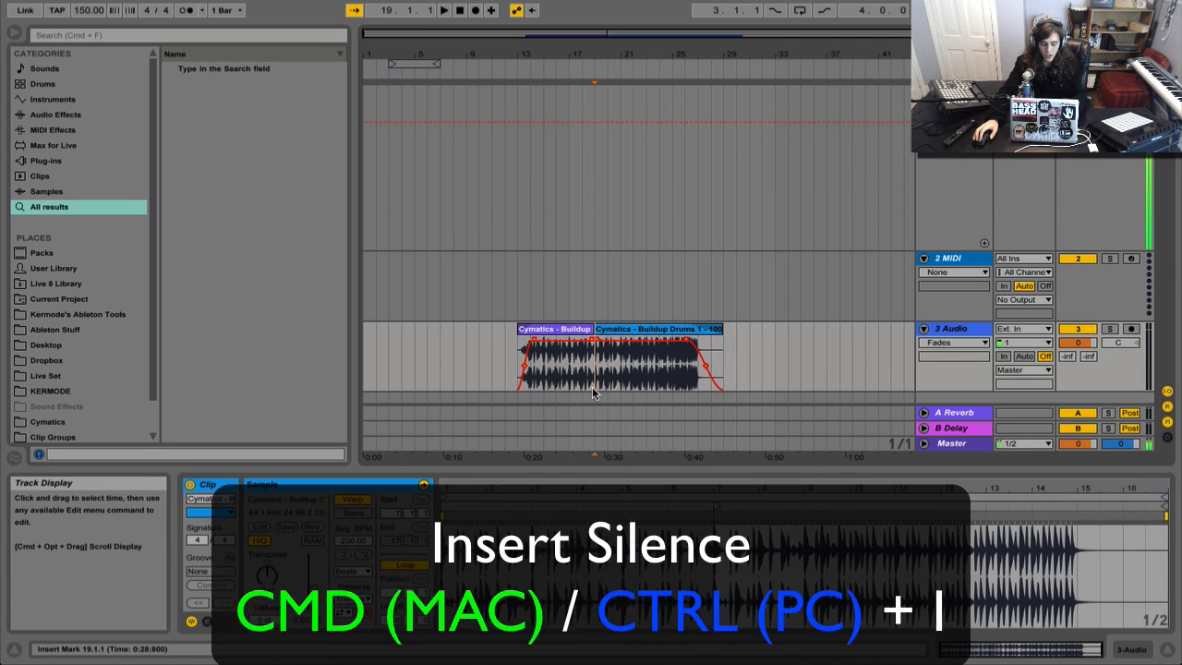
key("super+i")
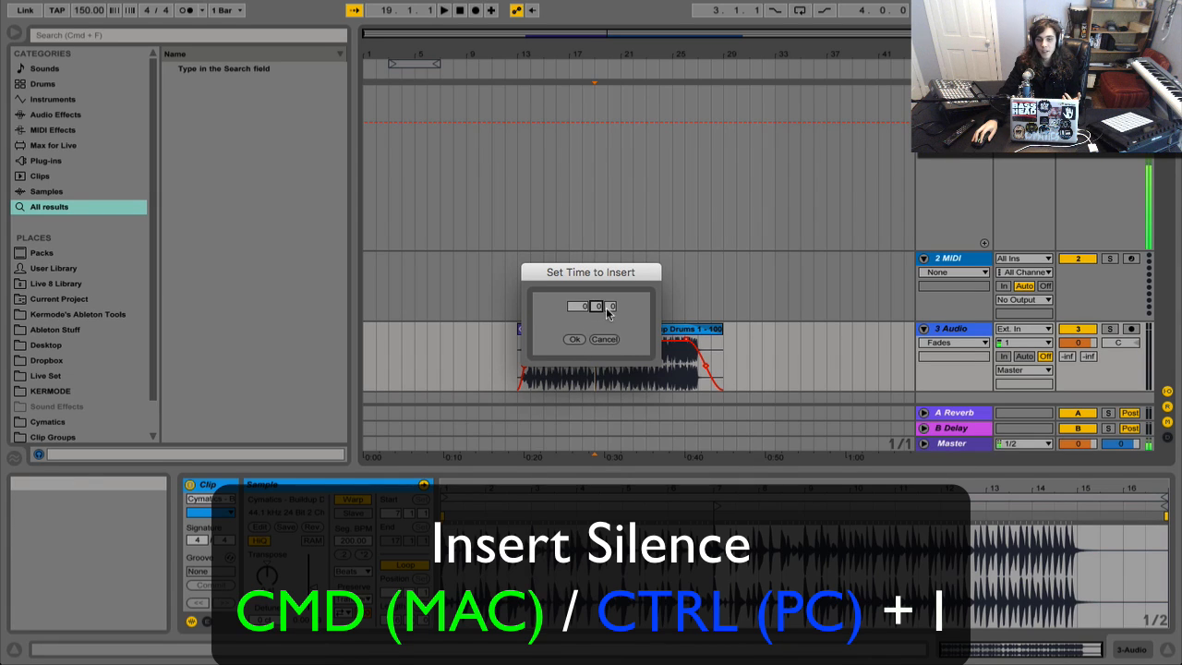
left_click(610, 307)
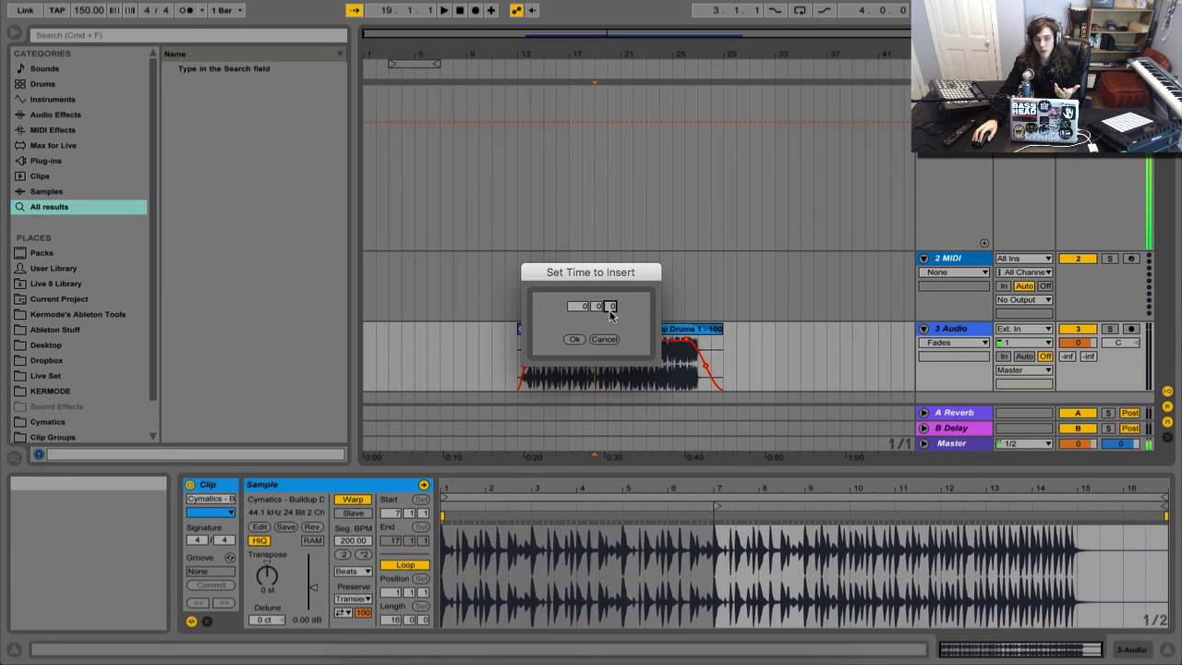
left_click(586, 314)
type("4")
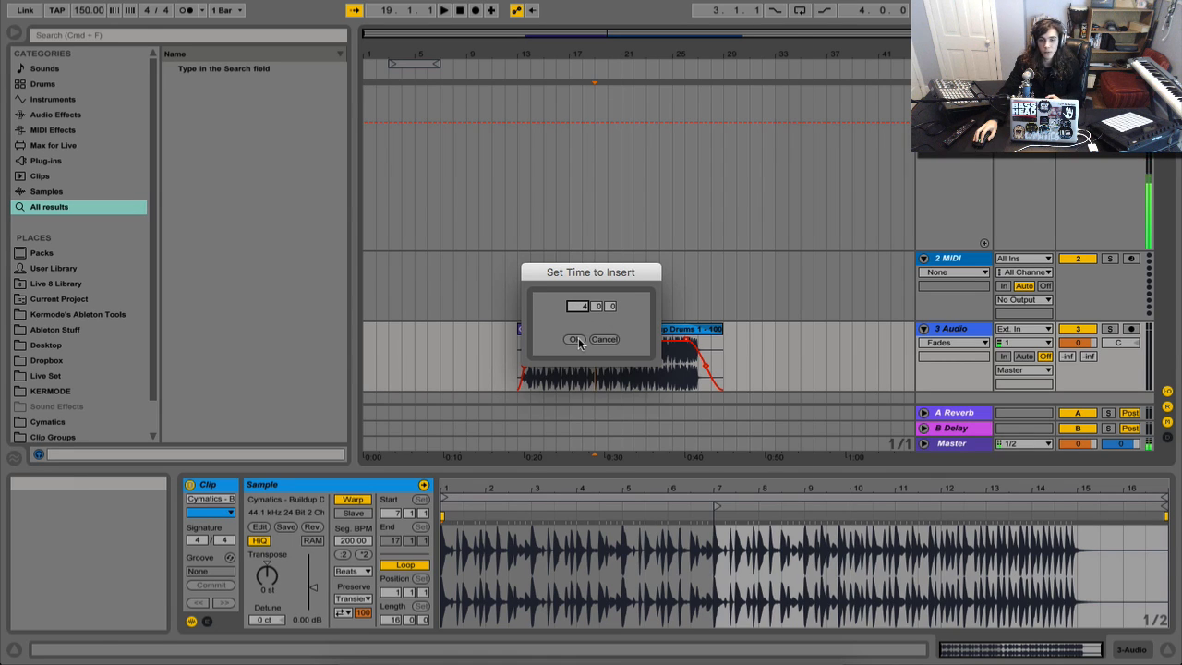
left_click(575, 340)
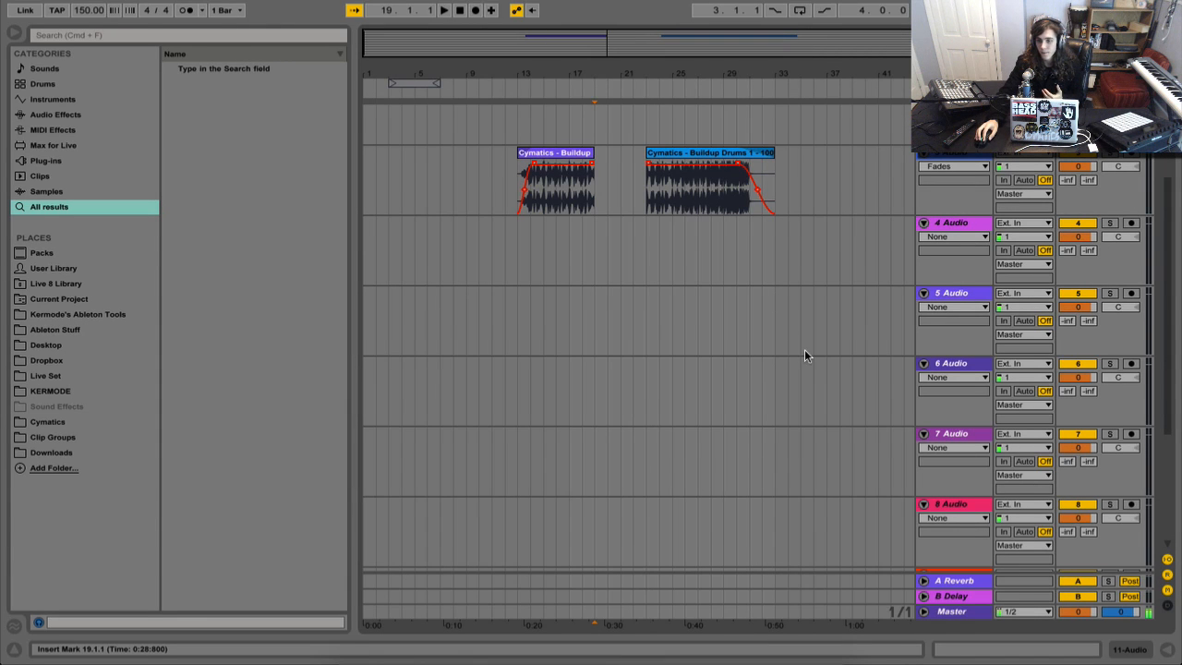
Fold all arrangement tracks at once and unfold them all again
scroll(907, 298, "up", 4)
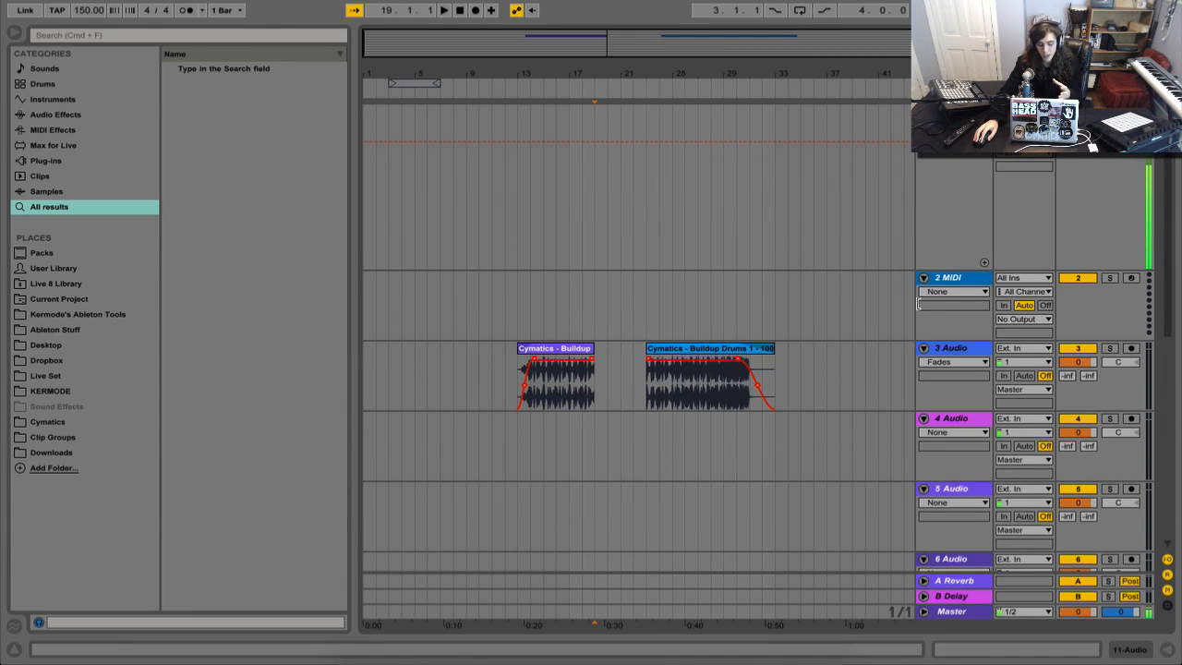
scroll(919, 300, "down", 1)
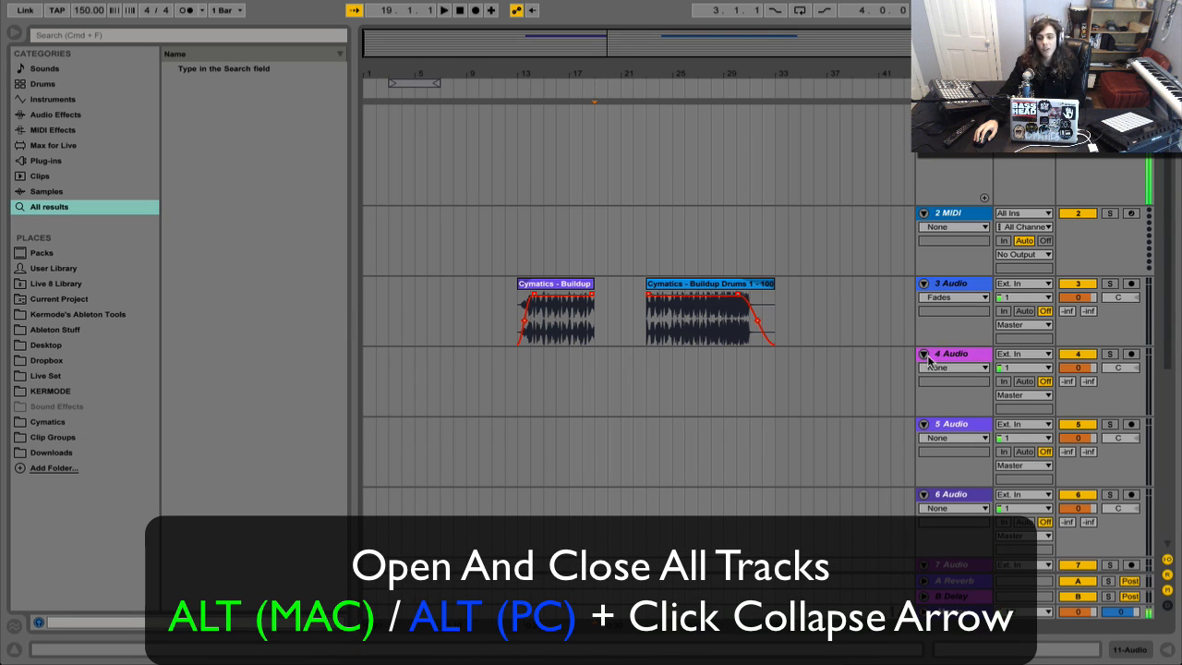
left_click(924, 353, "alt")
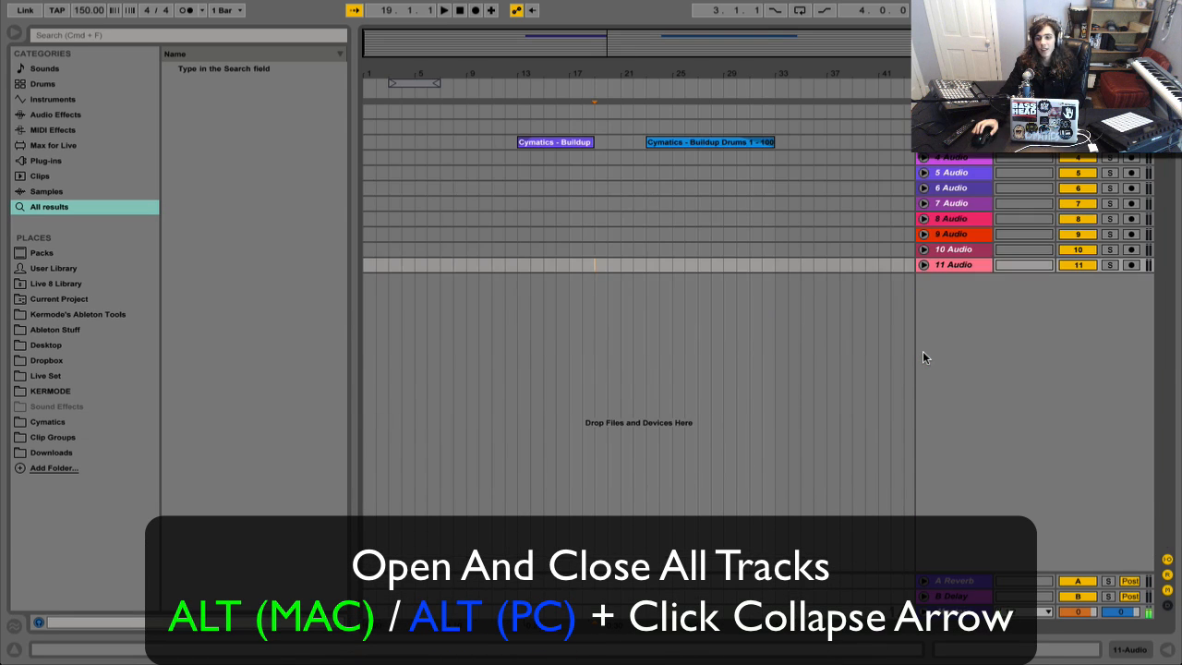
left_click(926, 158, "alt")
left_click(924, 182, "alt")
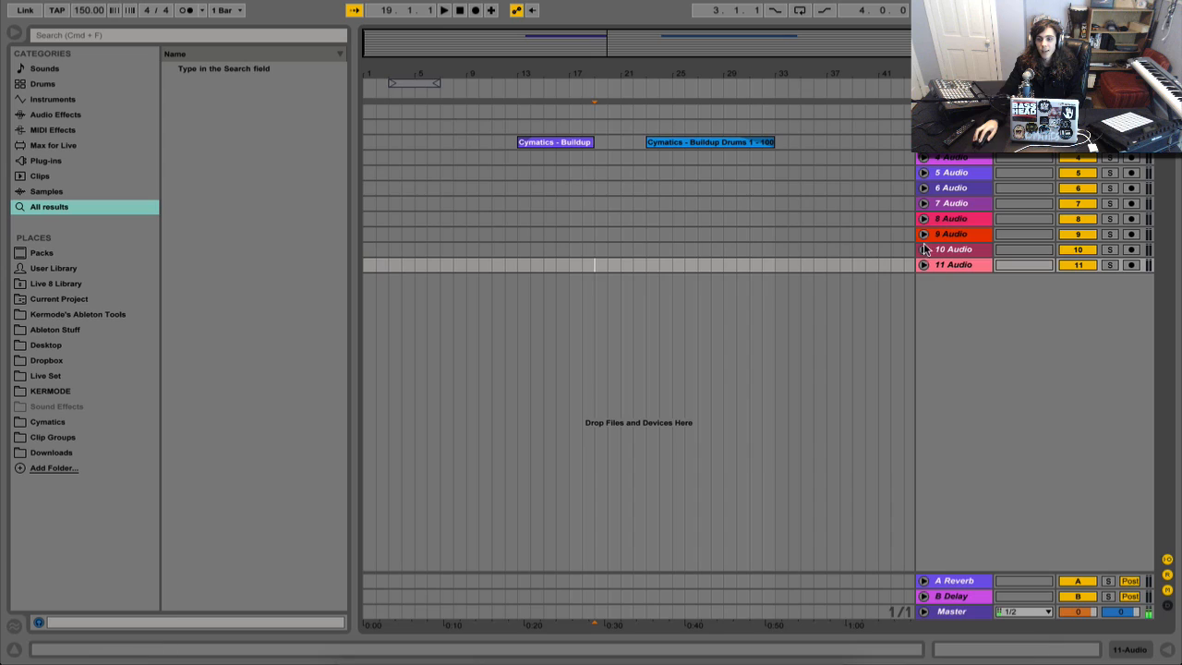
left_click(924, 158, "alt")
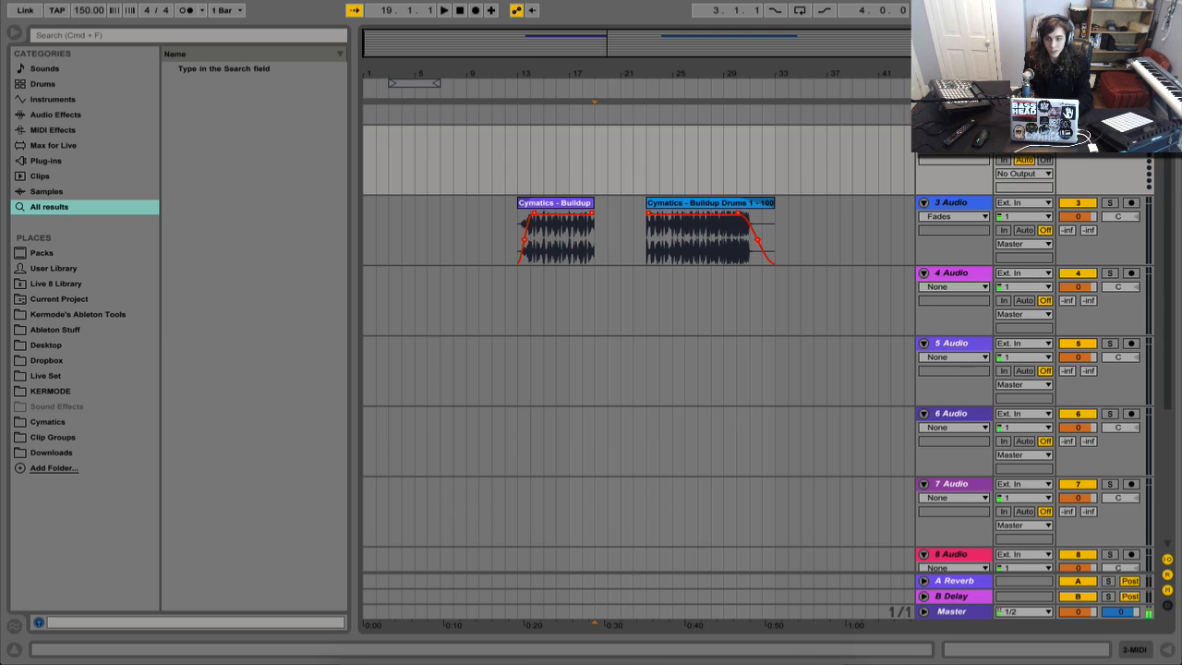
Rename the 3 Audio, 4 Audio and 5 Audio tracks in succession as track2, track3 and track4
key("Tab")
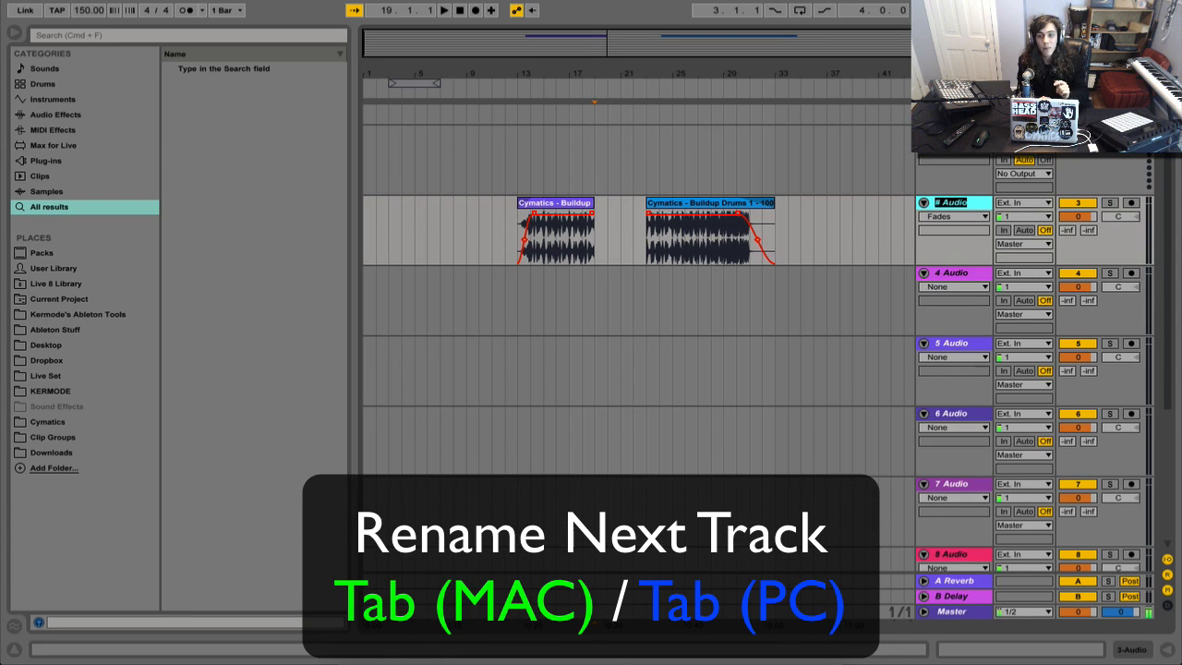
type("track2")
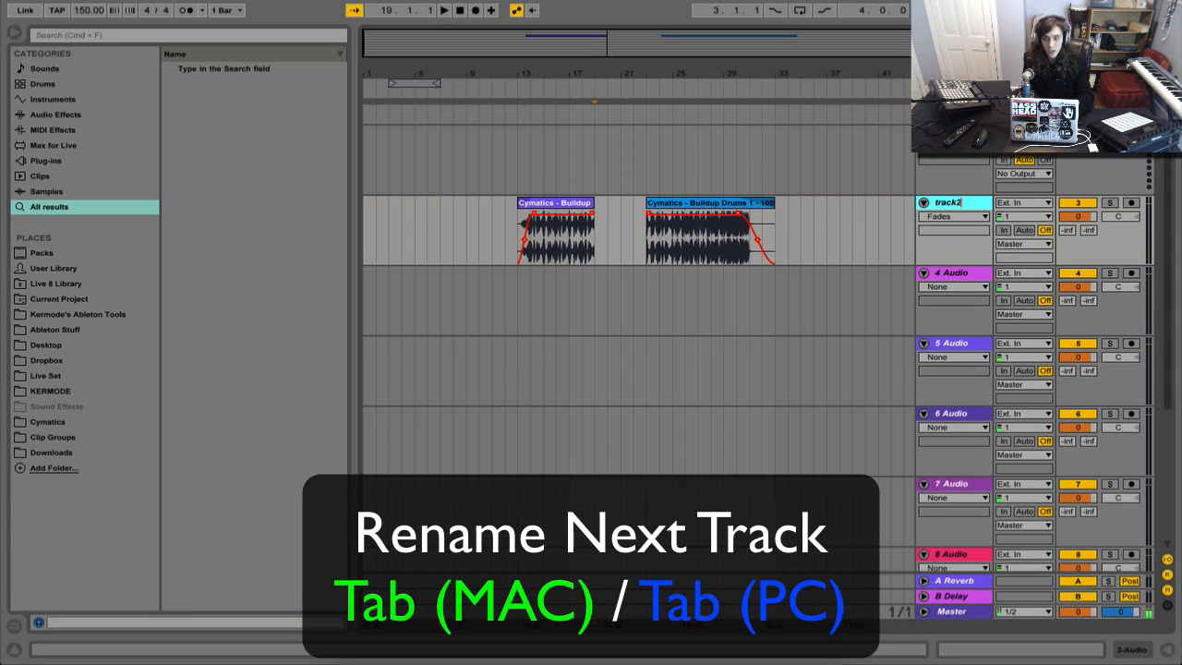
key("Tab")
type("track3")
key("Tab")
type("t")
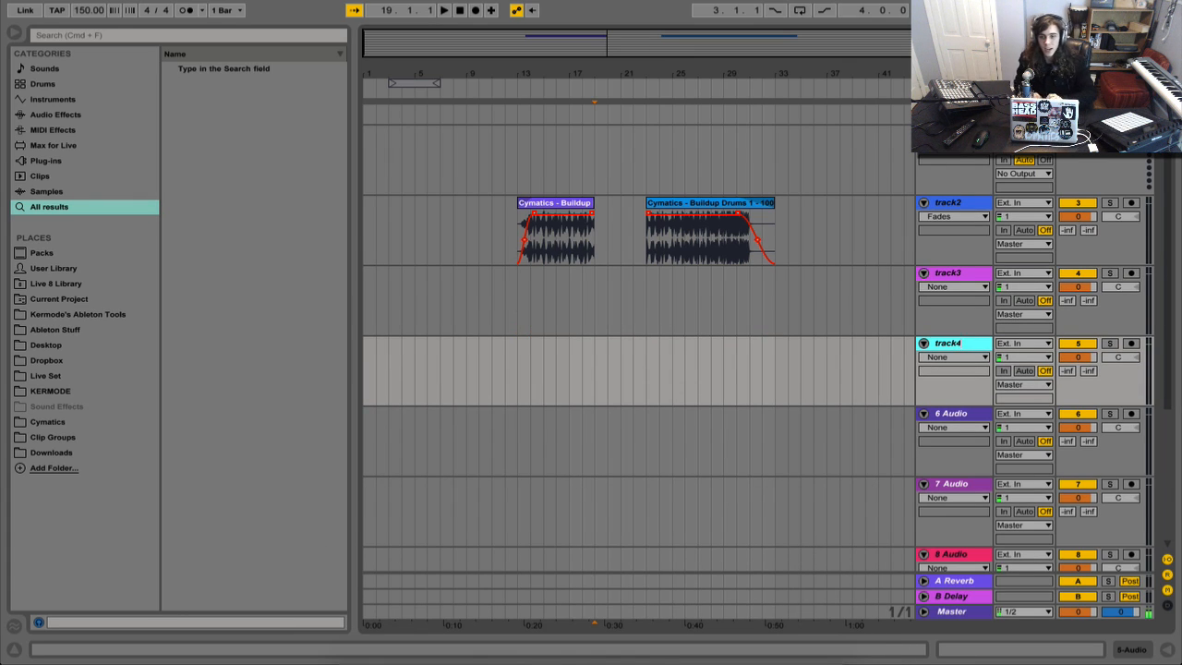
left_click(662, 304)
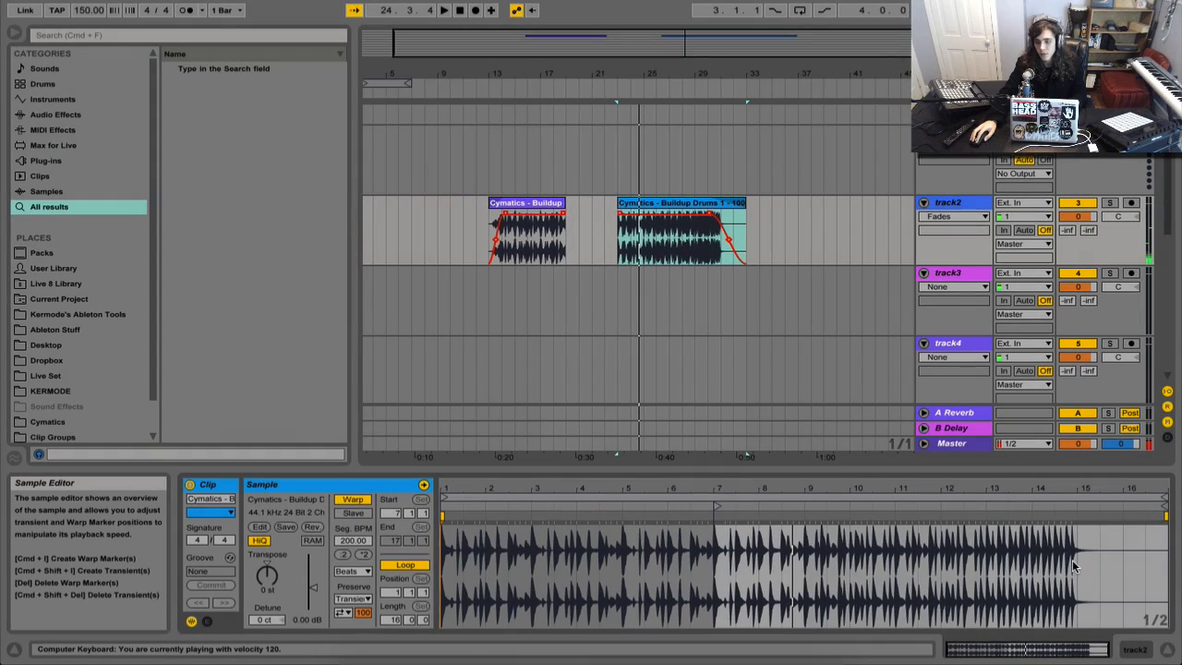
Quantize the second drum clip's audio from bar 1 to bar 15 of the sample to 1/8
left_click(1076, 561)
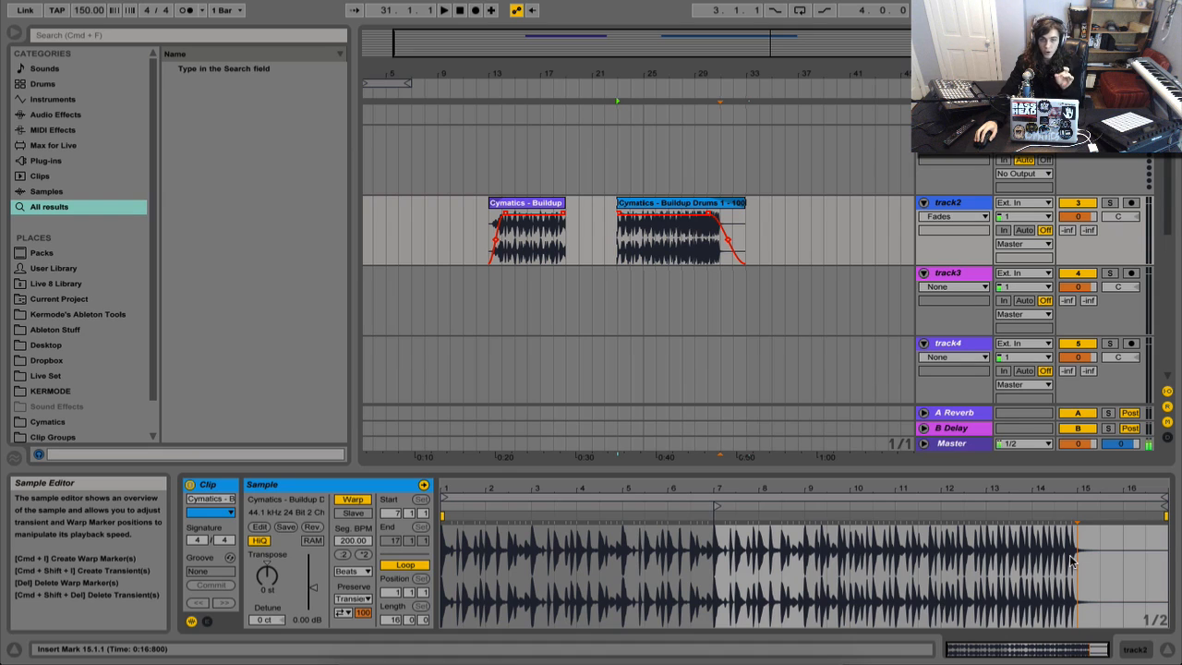
left_click_drag(1077, 561, 442, 560)
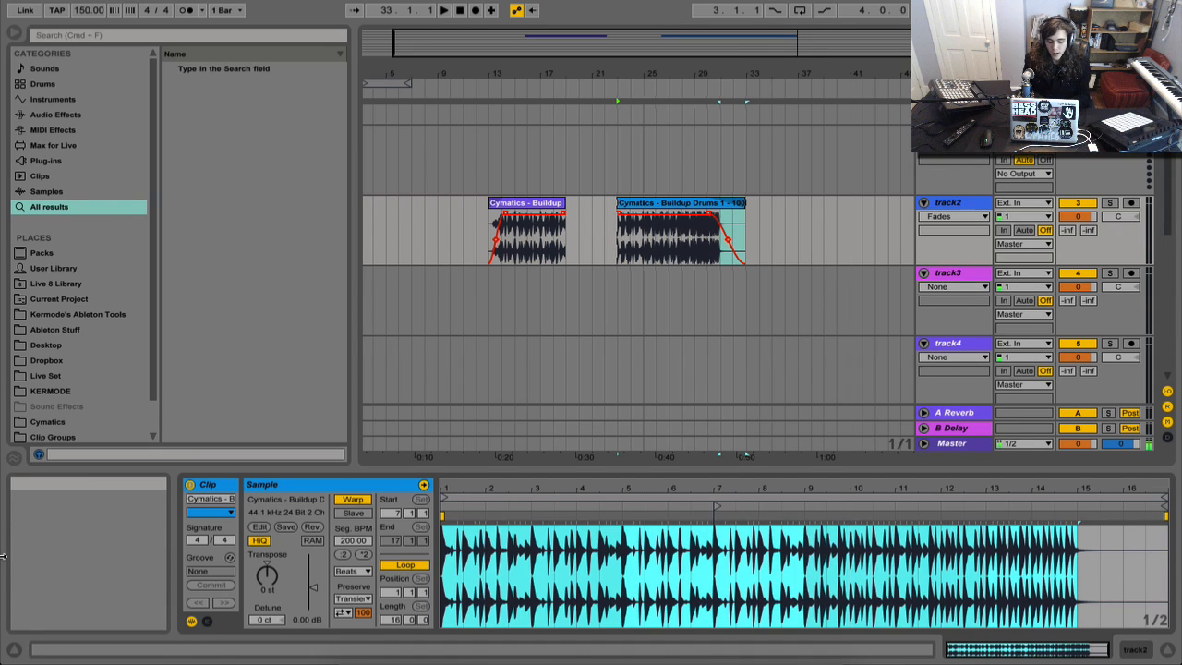
key("super+shift+u")
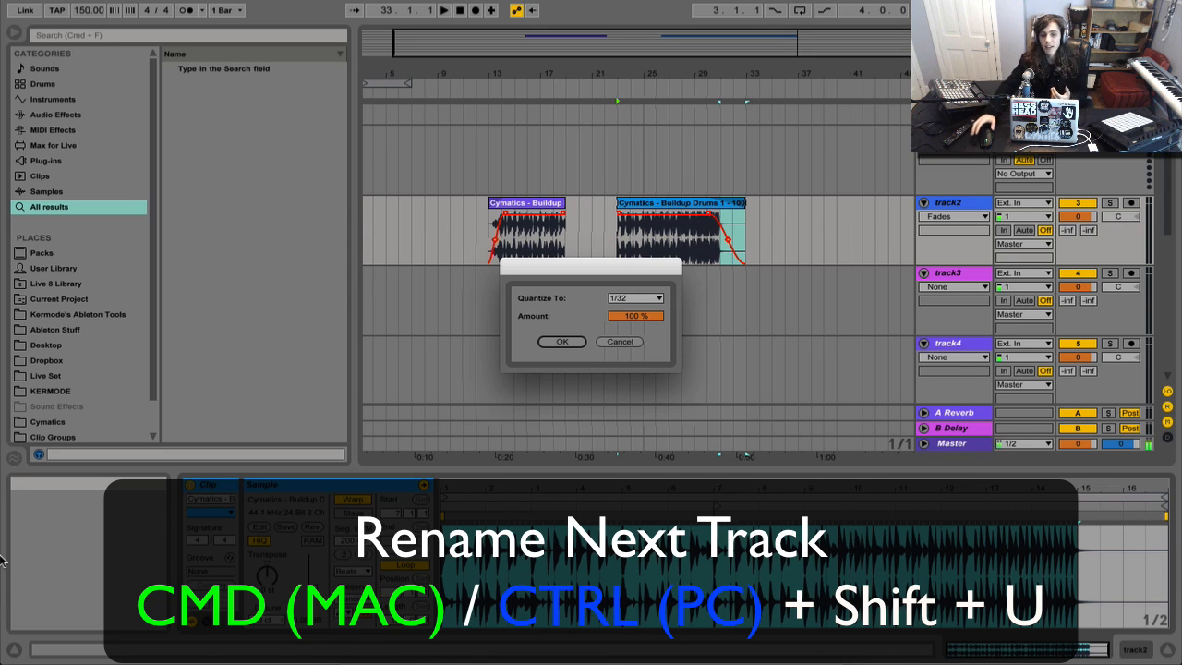
left_click(644, 298)
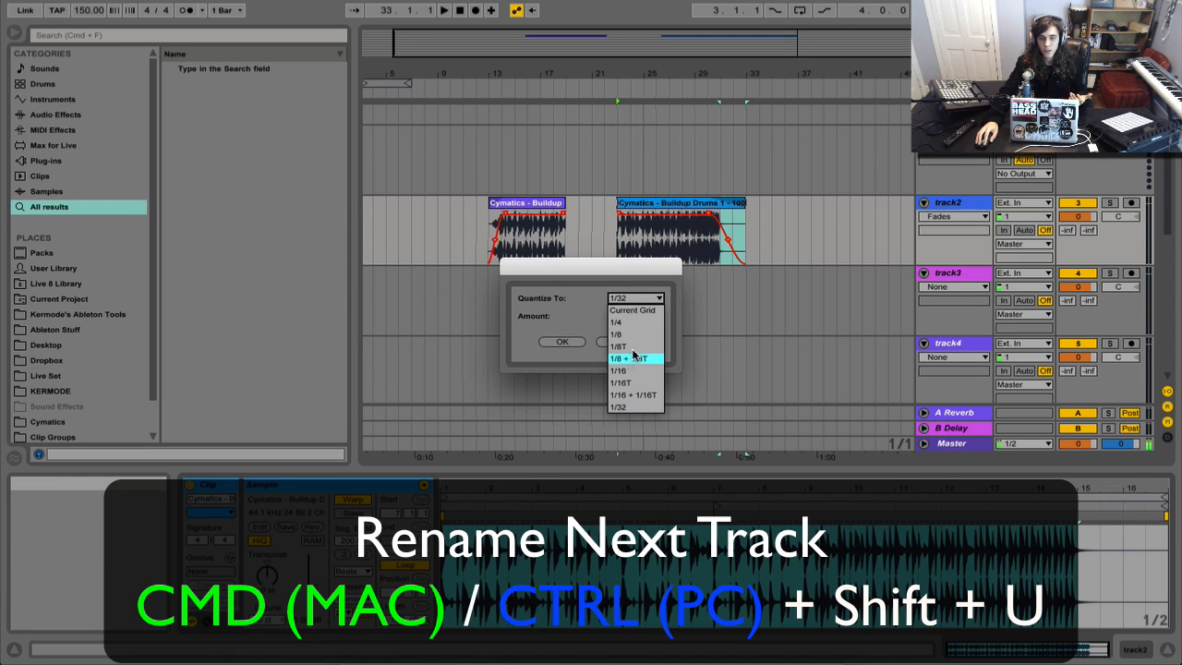
left_click(632, 333)
left_click(560, 343)
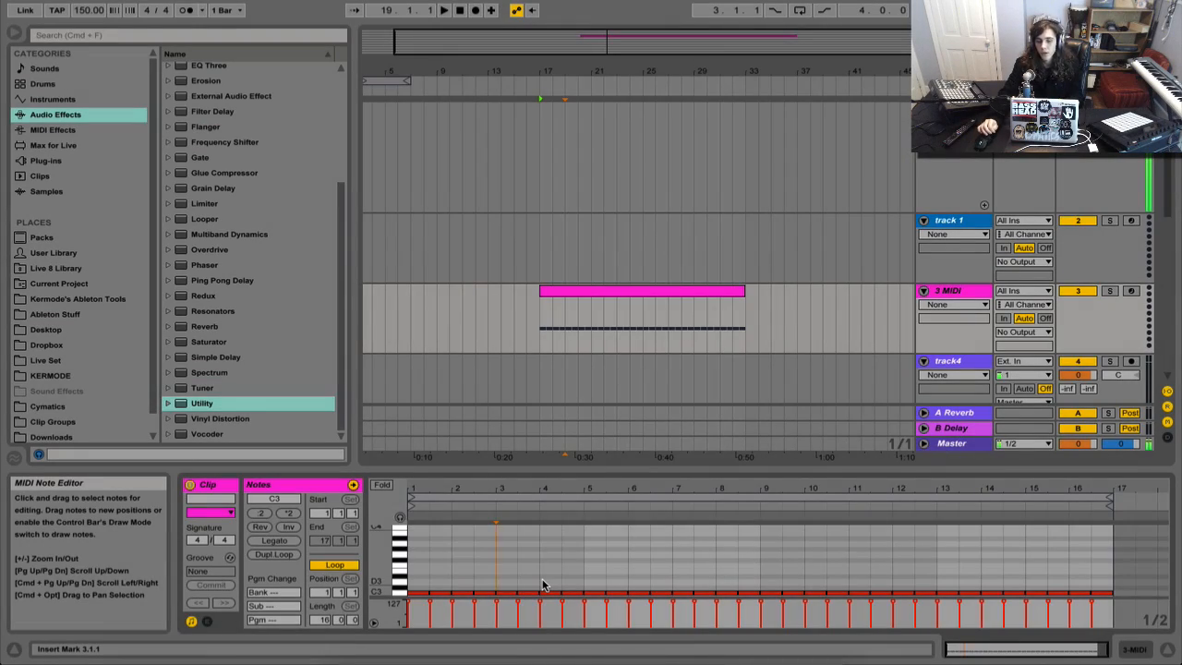
Lower the velocities of the C3 notes at bar 5 and at 6.3, the latter to about 76
left_click(586, 607)
left_click_drag(585, 606, 586, 616)
left_click(651, 609)
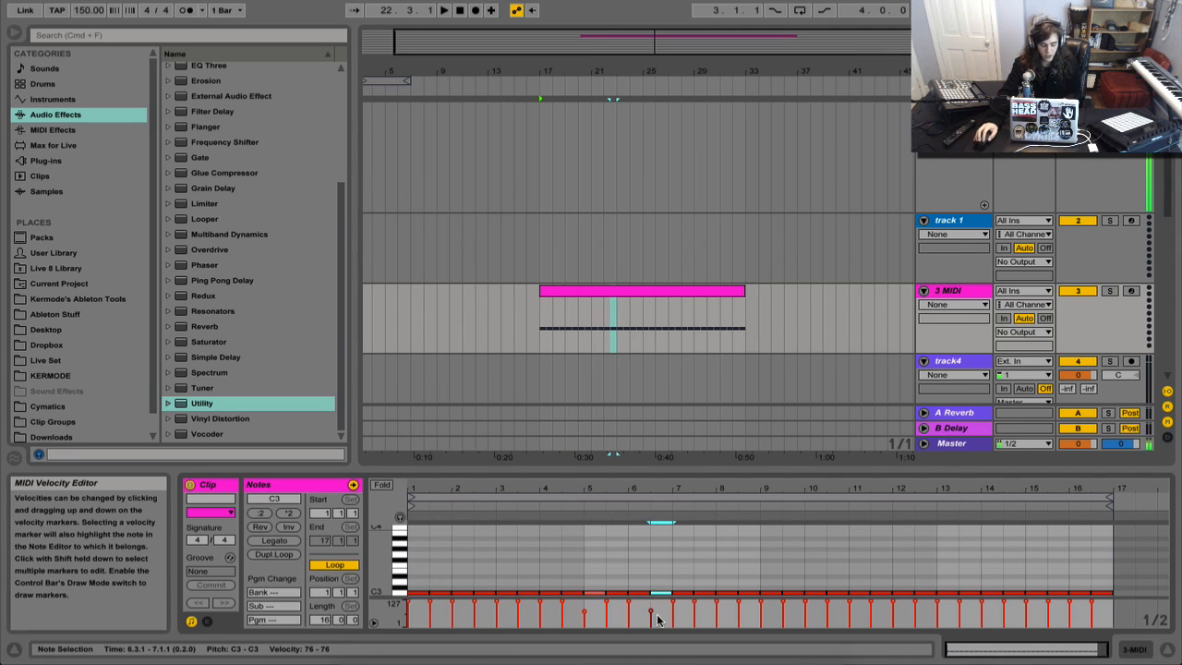
Draw four alternately rising and falling velocity ramps across the C3 notes between bar 7 and bar 16 of the MIDI clip
left_click_drag(751, 608, 691, 621)
left_click_drag(785, 607, 848, 632)
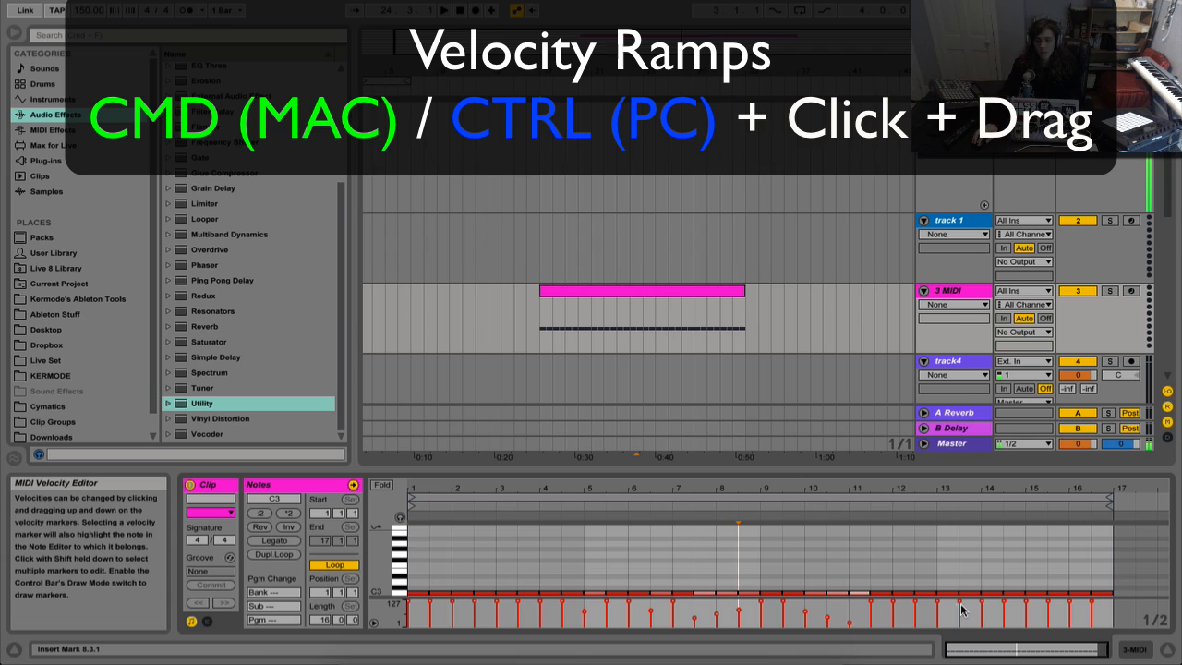
left_click_drag(946, 608, 894, 626)
left_click_drag(1003, 605, 1095, 626)
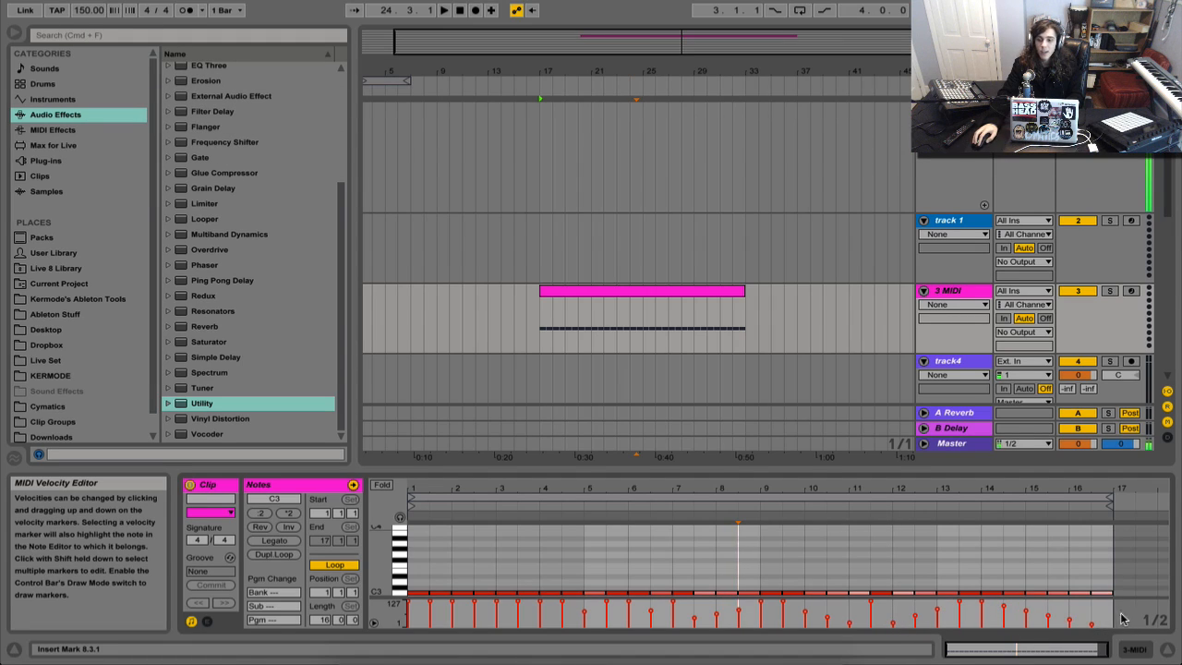
Level the velocities of all the C3 notes in the MIDI clip to one uniform value
left_click_drag(1106, 609, 215, 632)
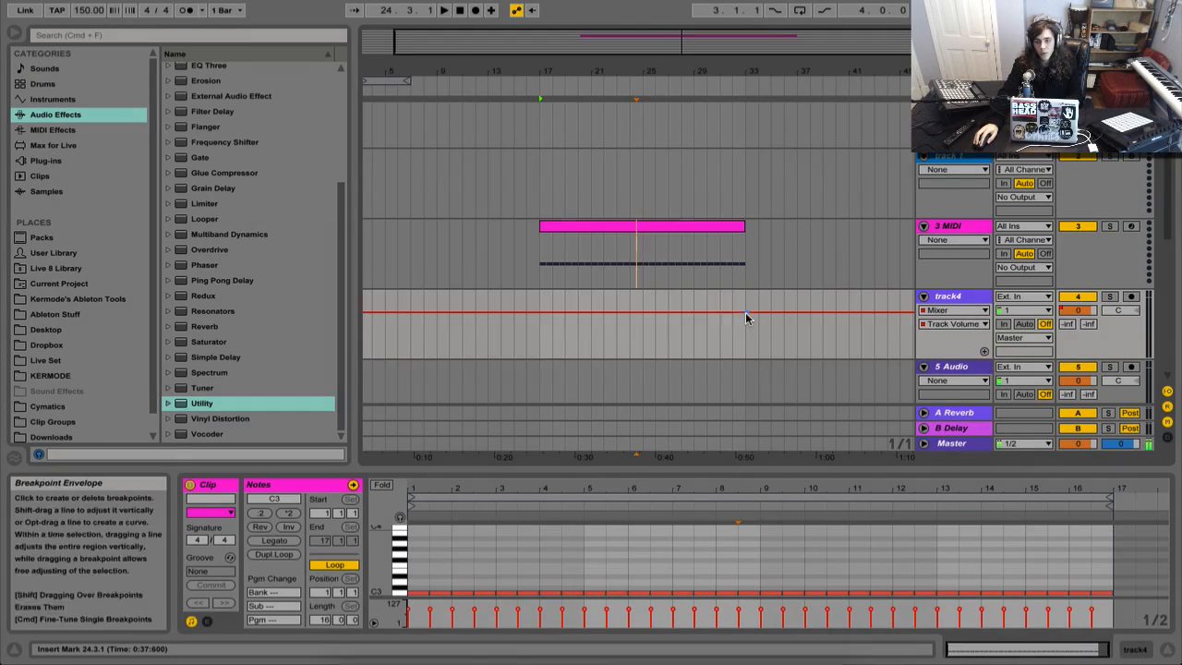
Draw a rising Track Volume automation ramp on track4 from bar 17 to bar 33 and bend it into a curve
left_click_drag(607, 313, 539, 358)
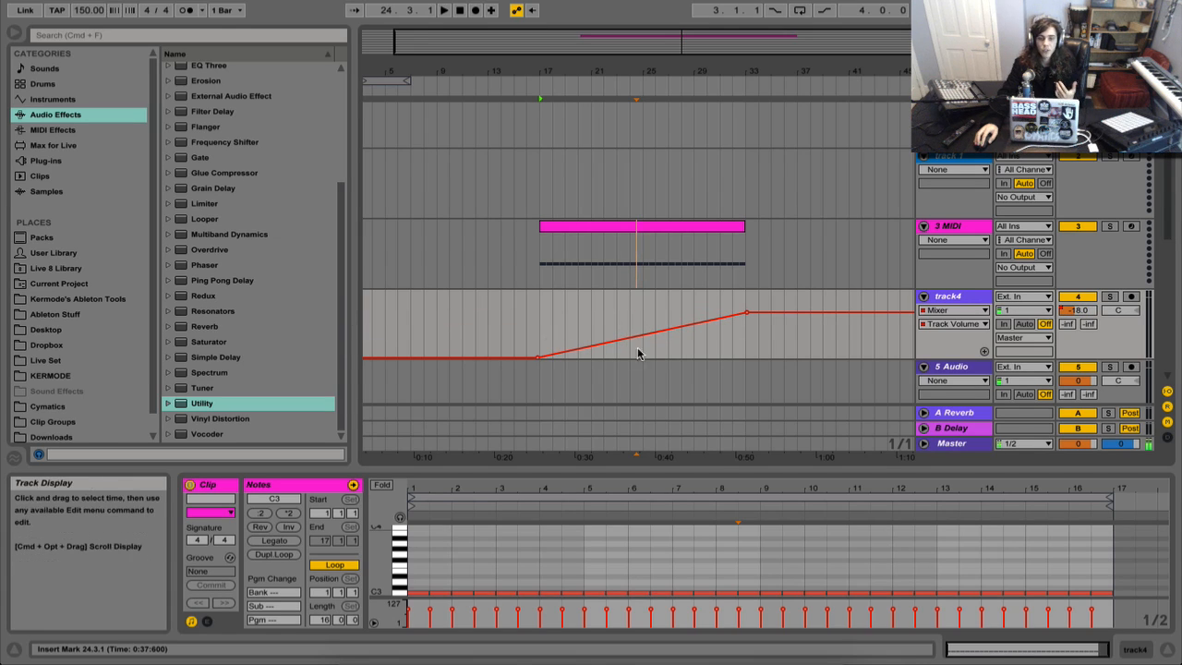
left_click_drag(616, 341, 732, 331)
key("super+z")
key("super+z")
key("super+z")
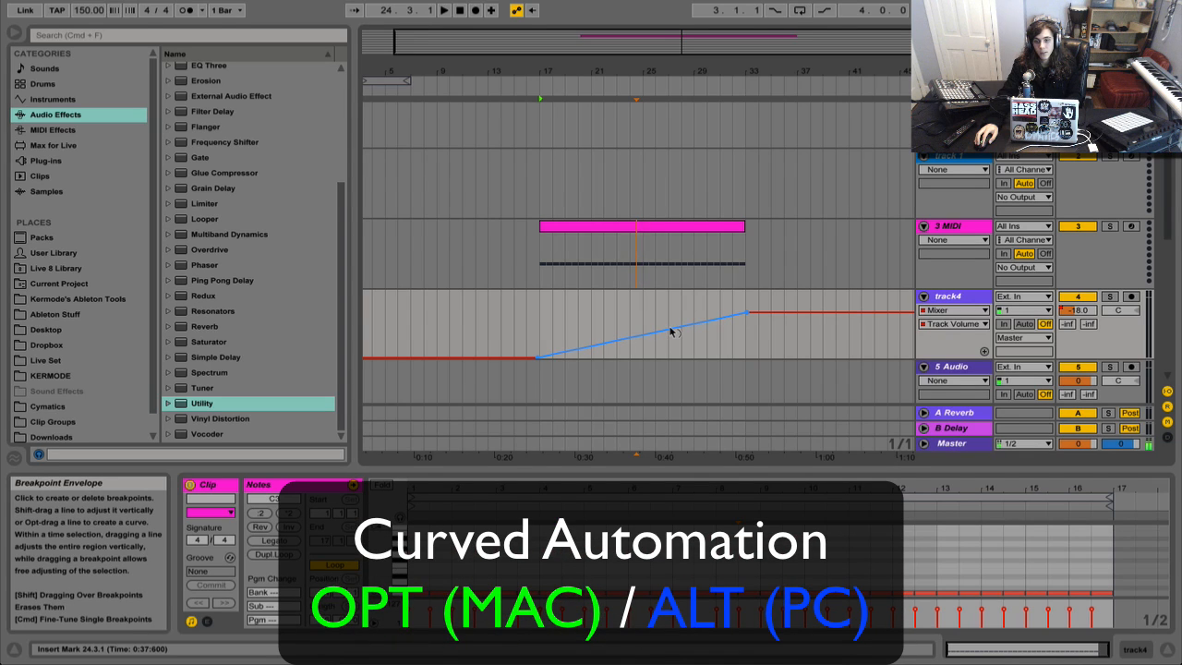
left_click_drag(674, 333, 706, 331)
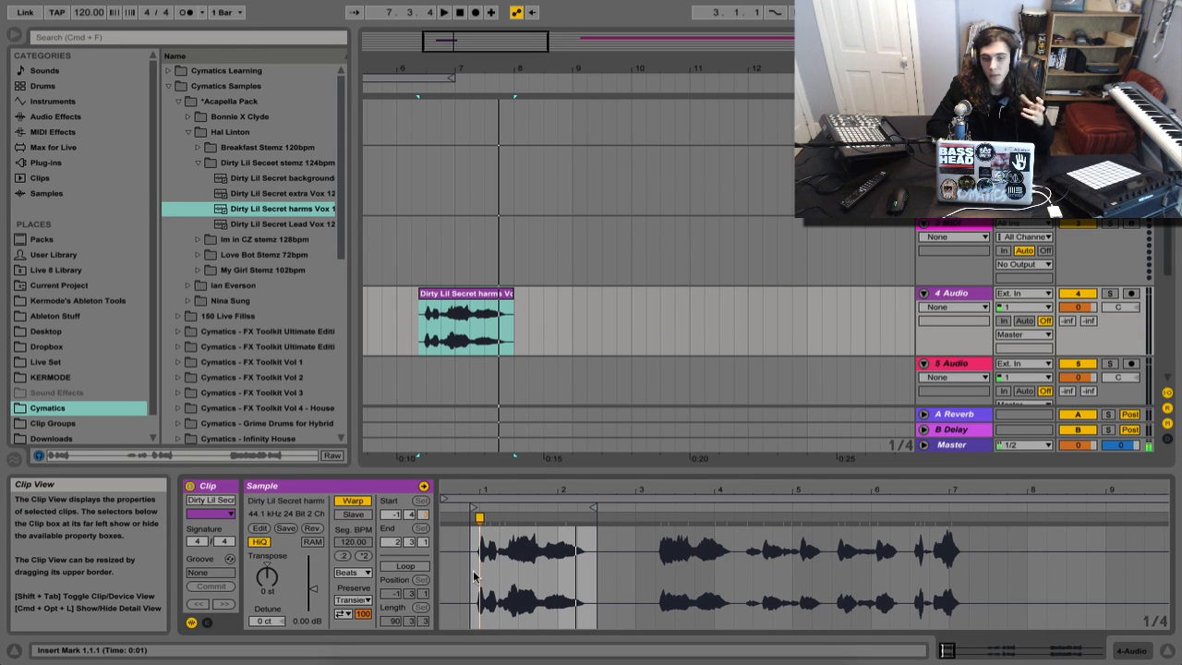
Insert three warp markers between 1.2.3 and about 1.3.3 in the Dirty Lil Secret harms vocal clip and audition it
left_click_drag(498, 494, 501, 554)
left_click(515, 561)
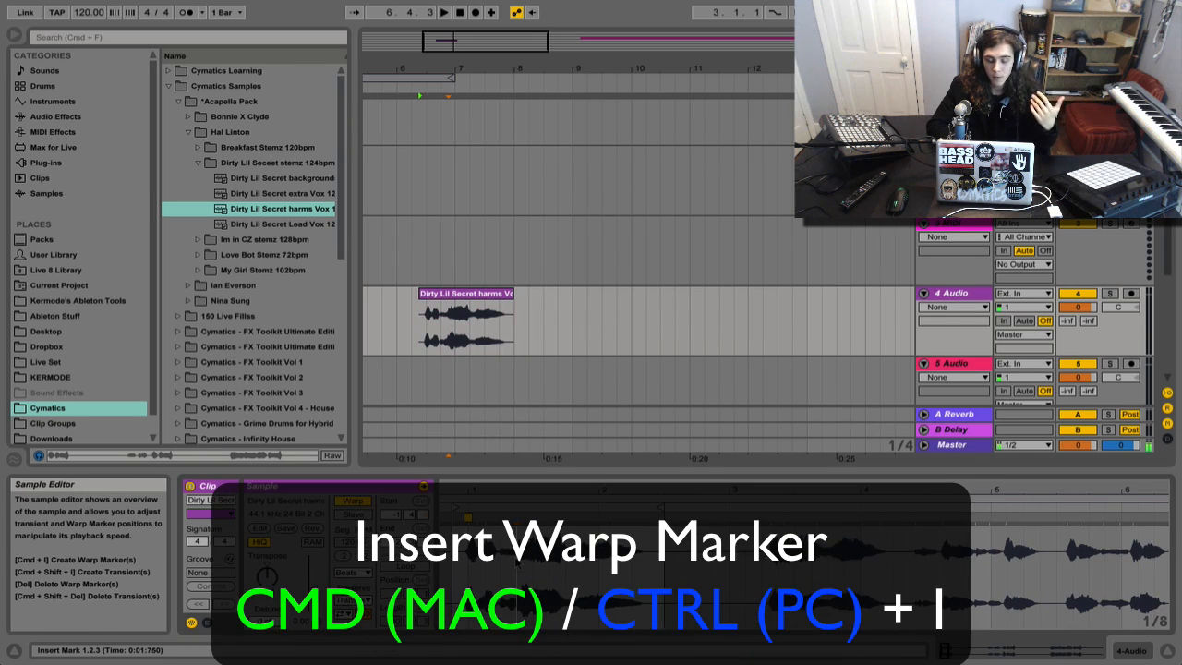
key("super+i")
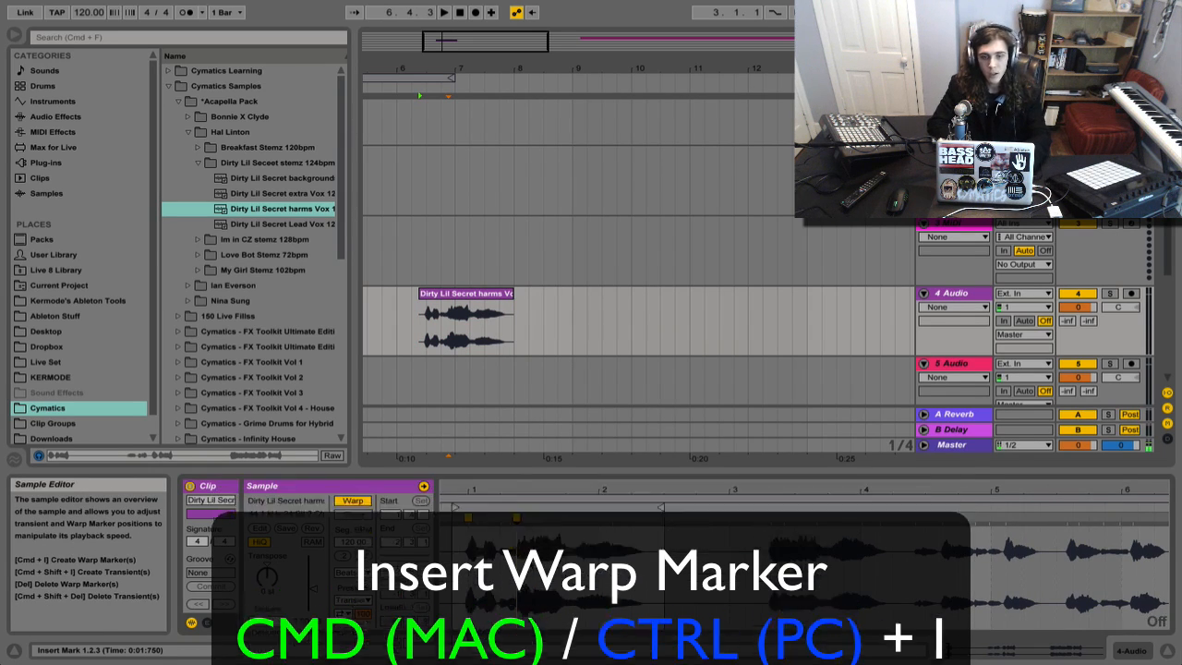
left_click(533, 566)
key("super+i")
left_click(550, 566)
key("super+i")
key("space")
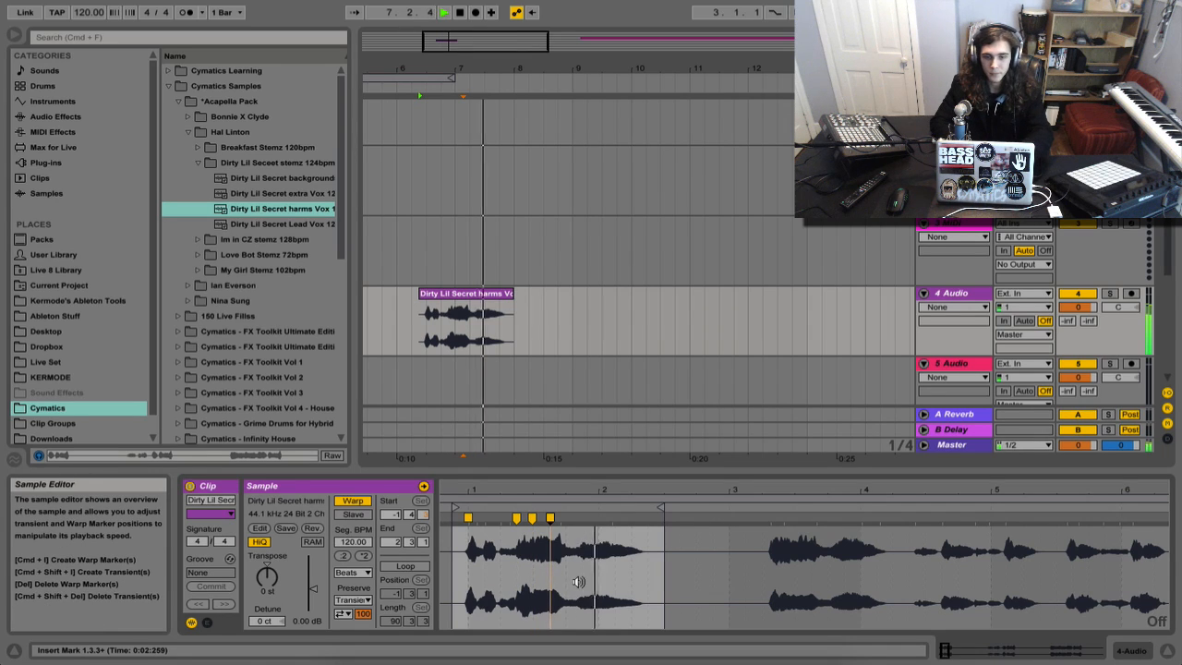
key("space")
Insert four more warp markers in the vocal clip's first phrase, between about 1.4.1 and 2.2.1
left_click(572, 555)
key("super+i")
left_click(592, 555)
key("super+i")
left_click(609, 540)
key("super+i")
left_click(649, 543)
left_click(633, 540)
key("super+i")
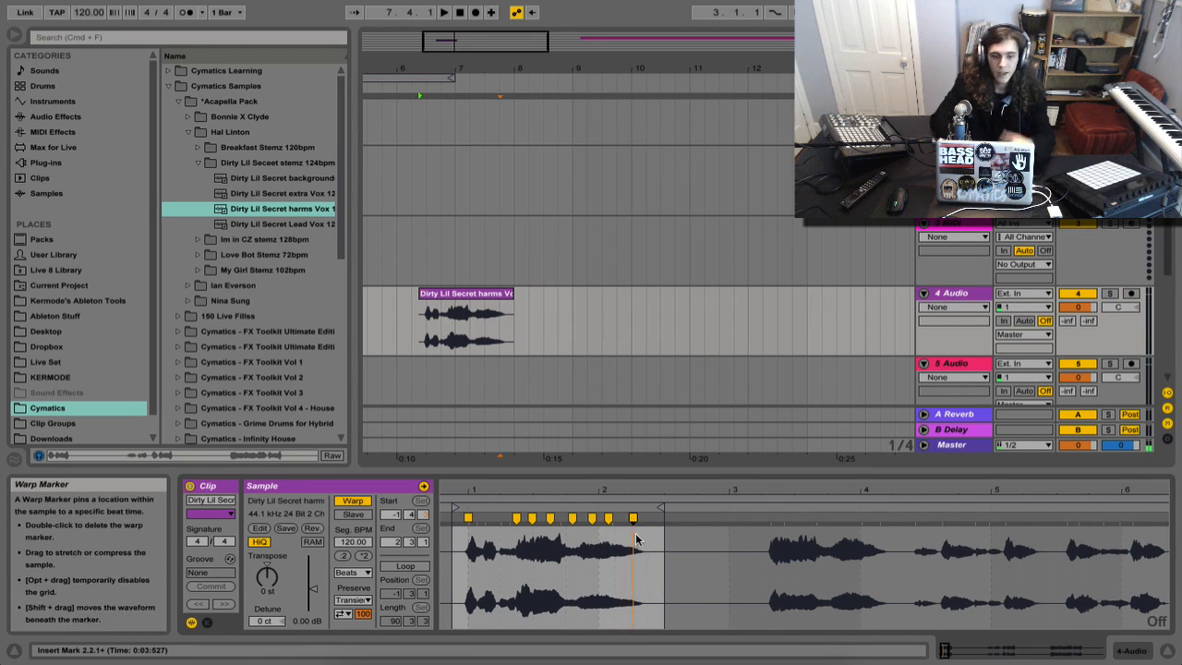
Switch the vocal clip's transient loop mode to forward without looping, set its transient envelope to 1, and audition the clip
left_click(344, 615)
left_click(345, 627)
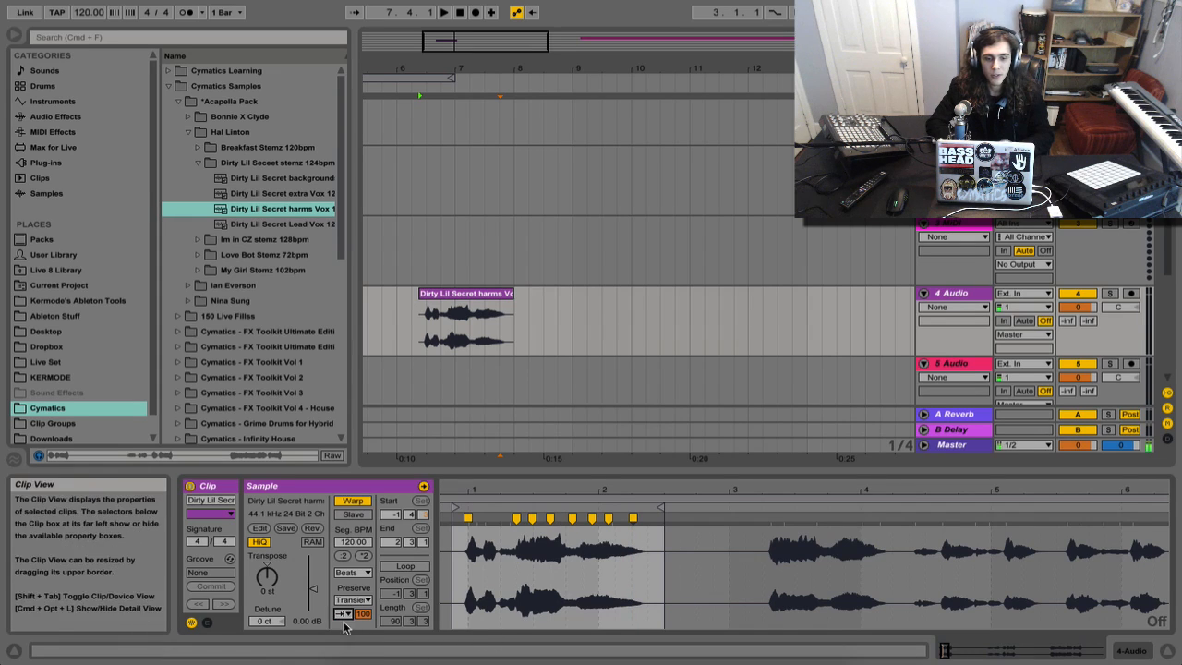
left_click_drag(363, 615, 362, 658)
key("space")
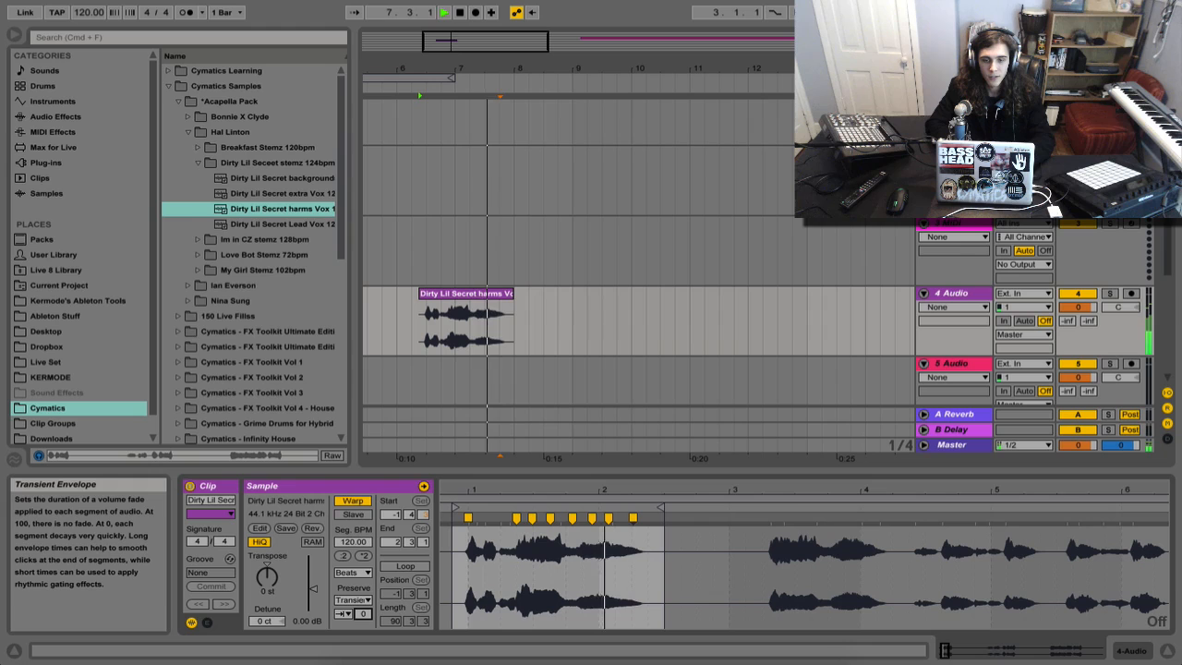
left_click_drag(363, 614, 363, 612)
key("space")
key("space")
left_click_drag(490, 492, 489, 519)
key("space")
Add five closely spaced warp markers to the start of the vocal phrase, between about 1.1.2 and 1.2.2
double_click(477, 540)
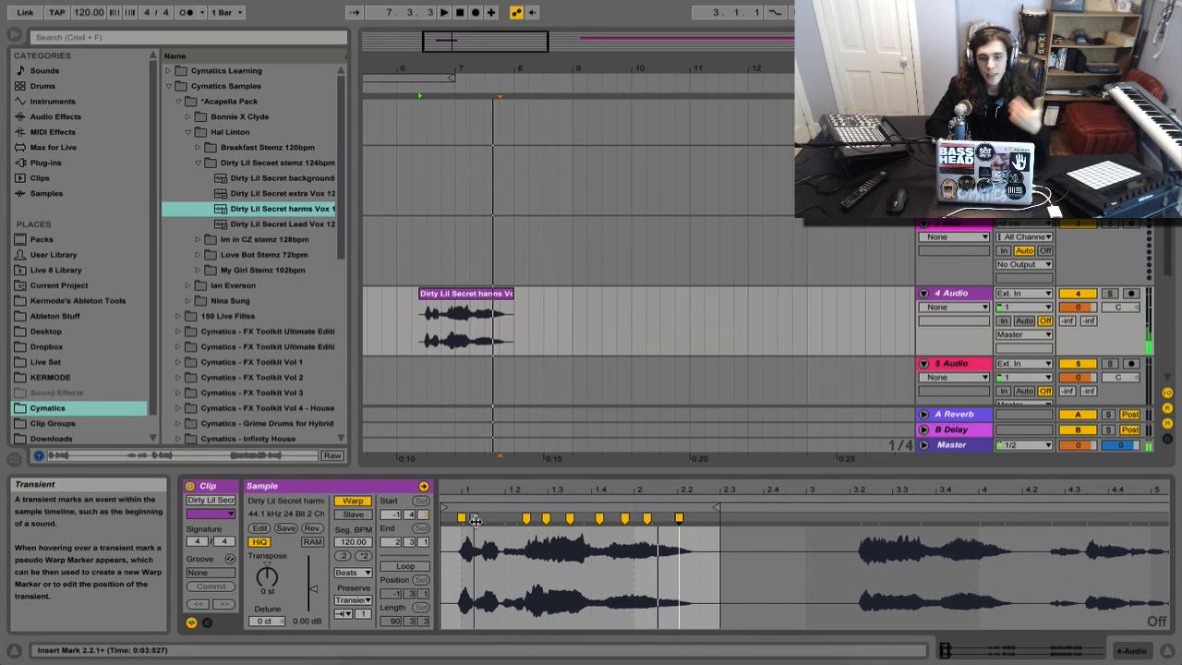
double_click(489, 545)
left_click(500, 542)
double_click(499, 540)
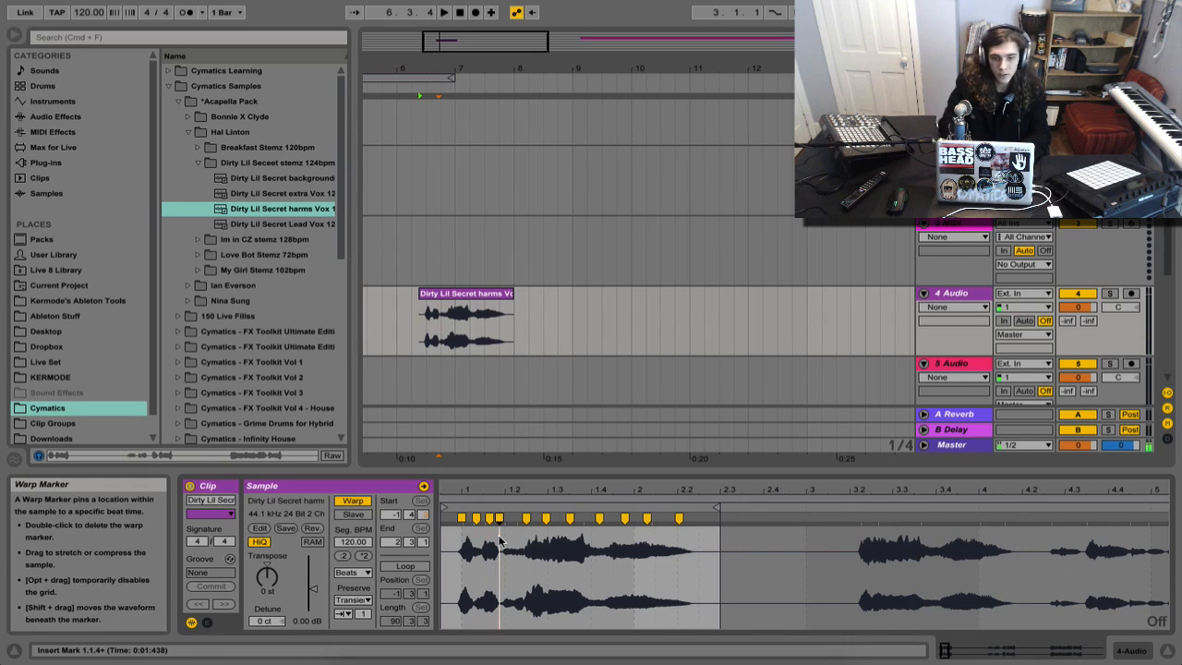
double_click(510, 540)
double_click(522, 540)
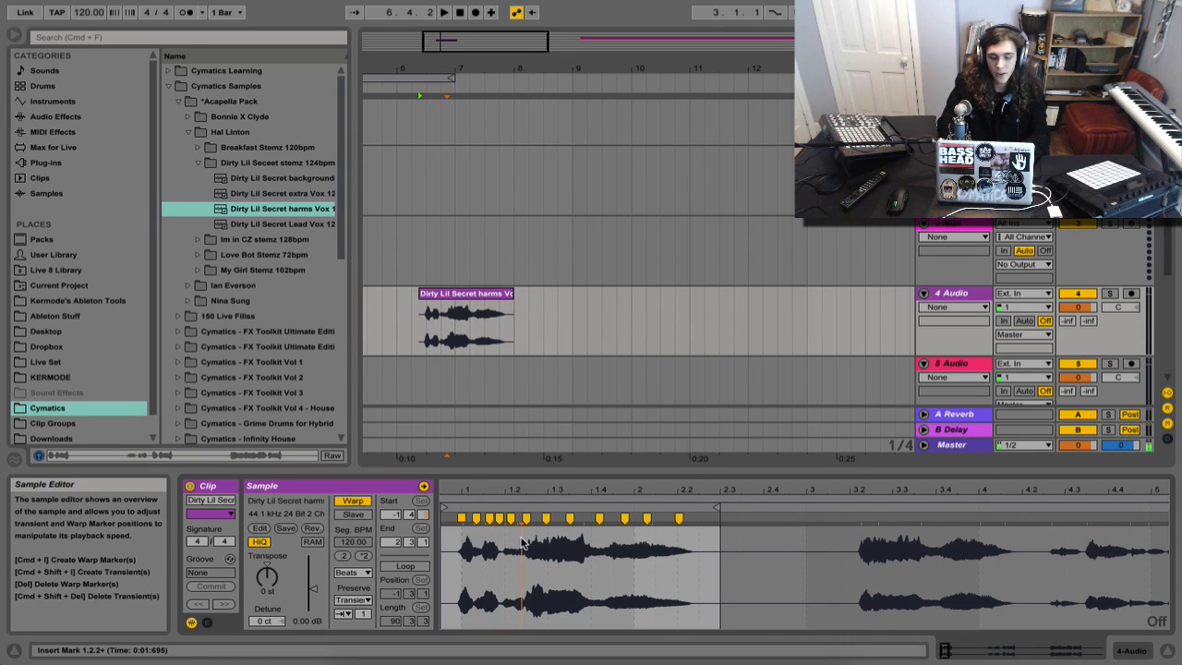
Add warp markers at about 1.2.4, 1.3.1, 1.3.3 and 1.4.1 in the vocal clip and play it back
left_click(538, 536)
double_click(538, 540)
left_click(558, 539)
double_click(558, 538)
left_click(575, 538)
double_click(575, 539)
left_click(591, 540)
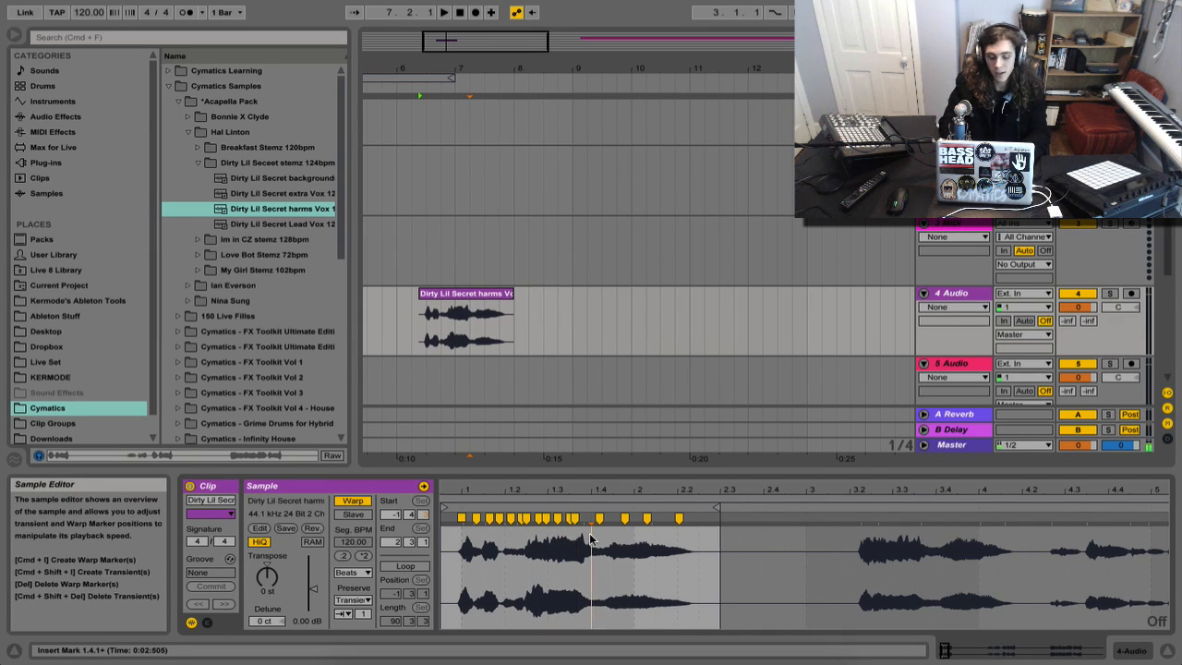
double_click(592, 541)
key("space")
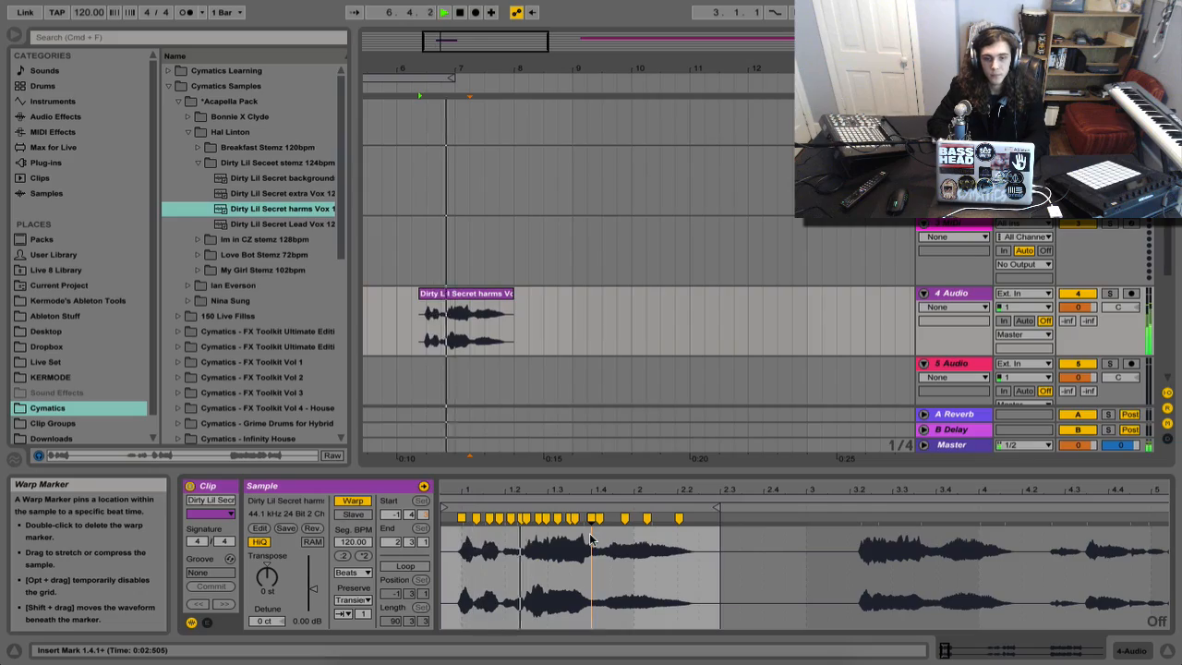